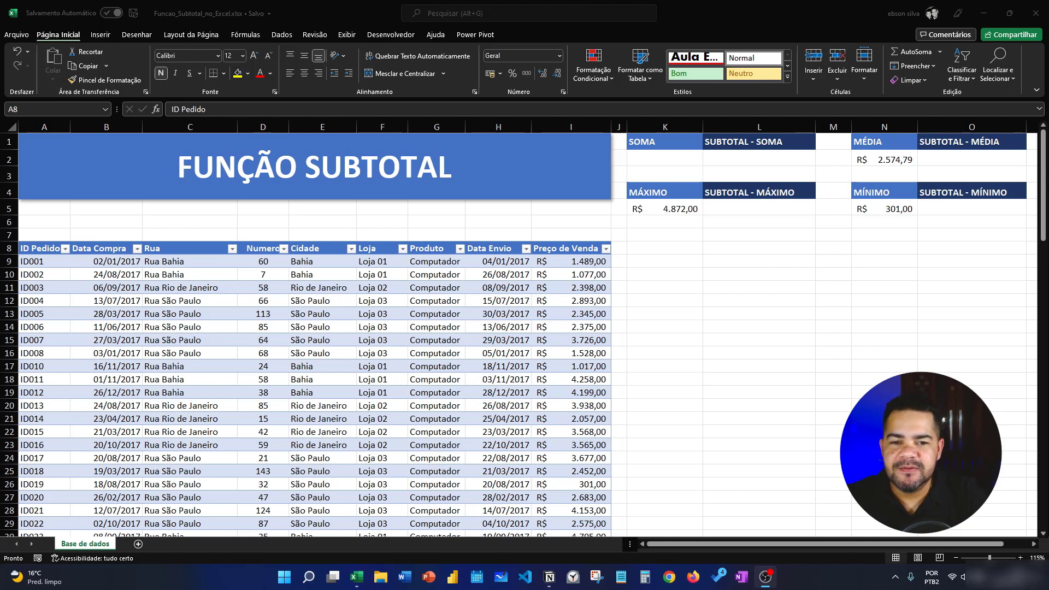
Examine the order table's columns, from ID Pedido and Data Compra through Produto to Preço de Venda
click(683, 276)
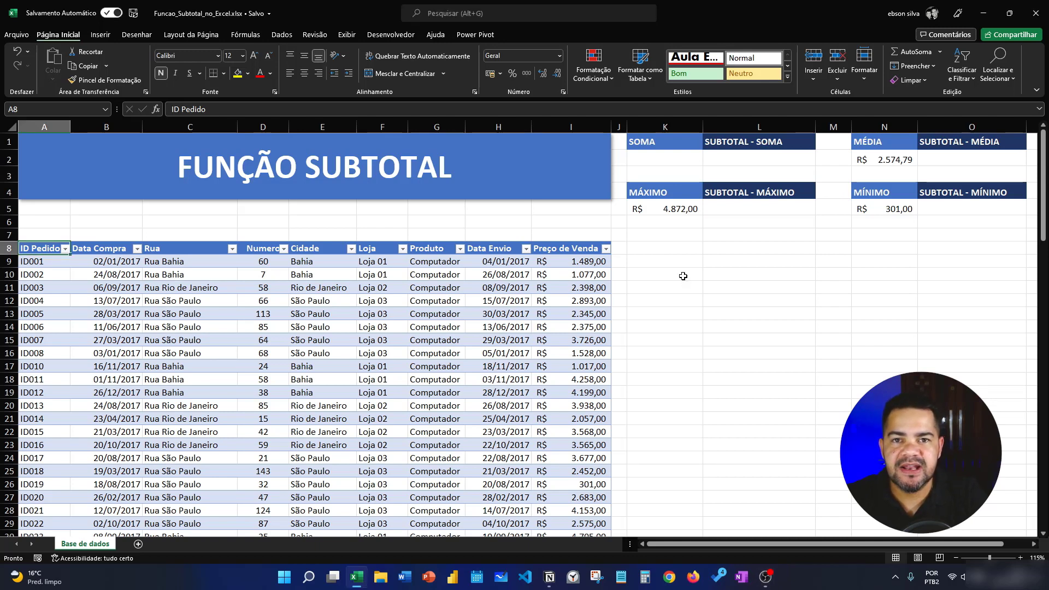
key(Down)
key(Down)
key(Down)
key(Right)
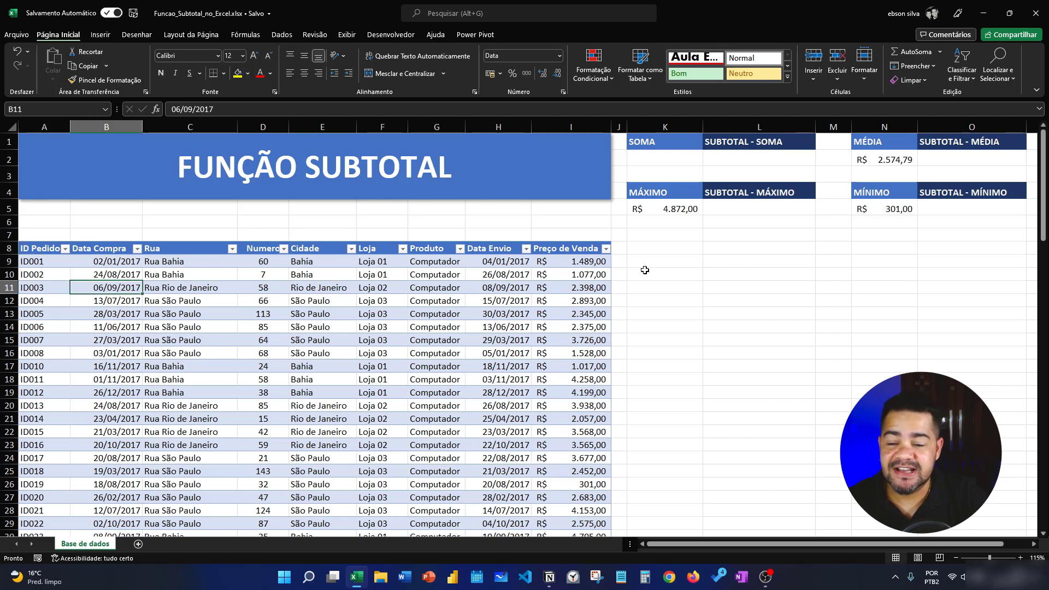
click(50, 250)
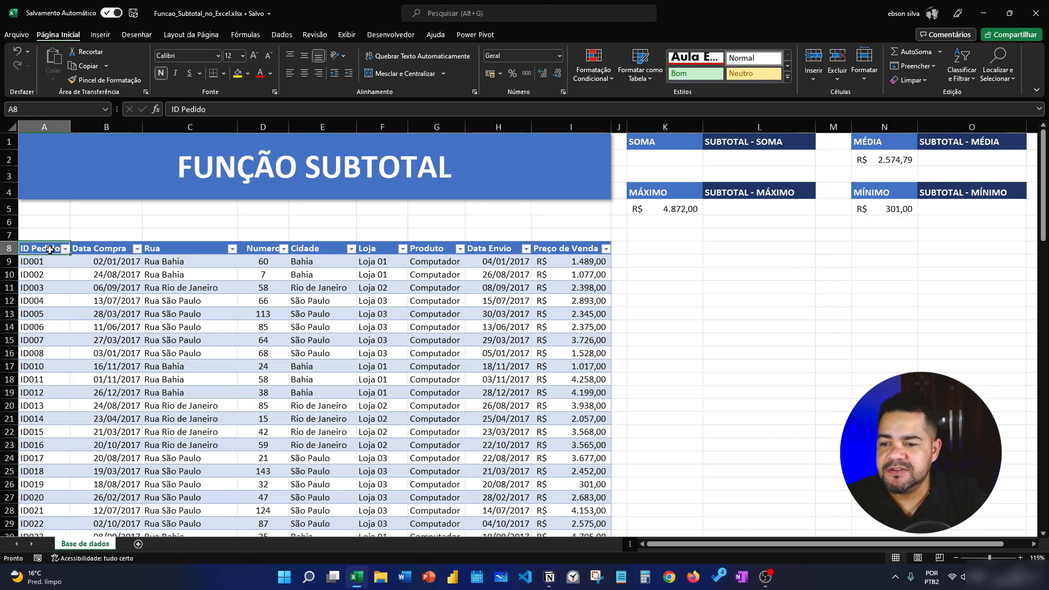
click(201, 261)
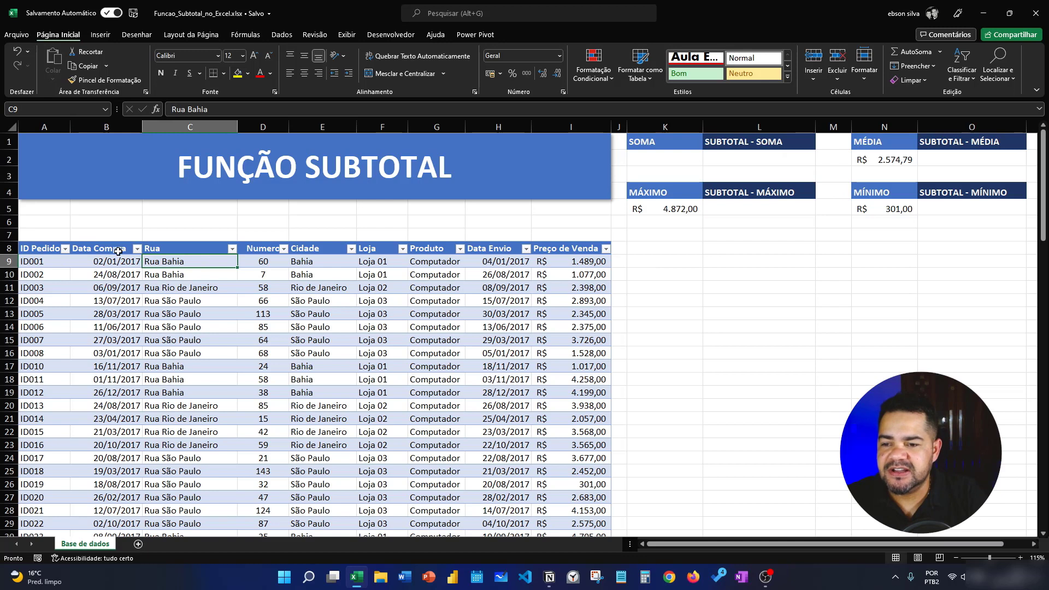
click(43, 252)
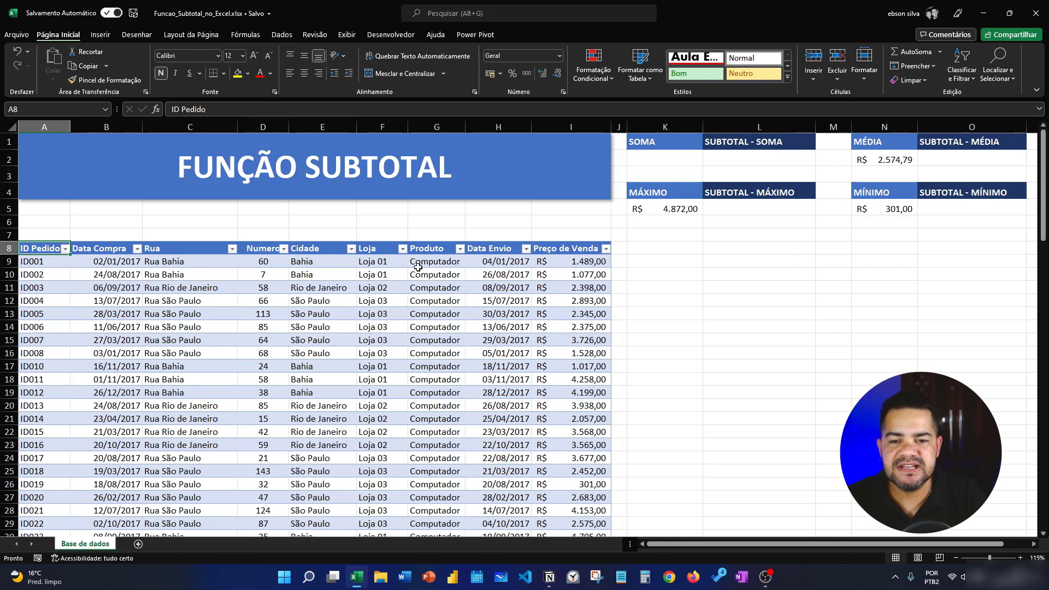
click(449, 265)
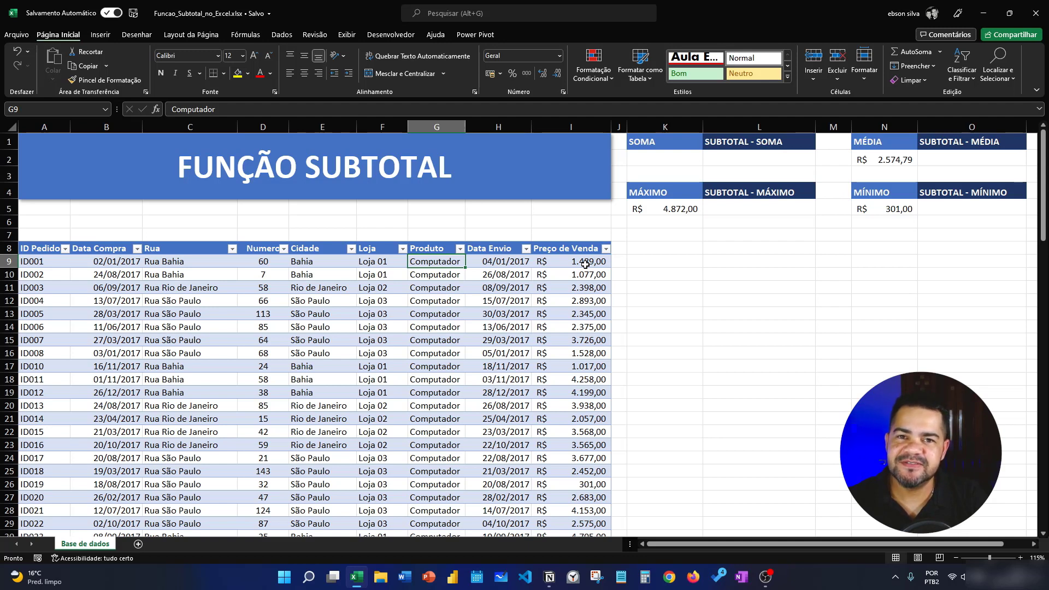
click(83, 271)
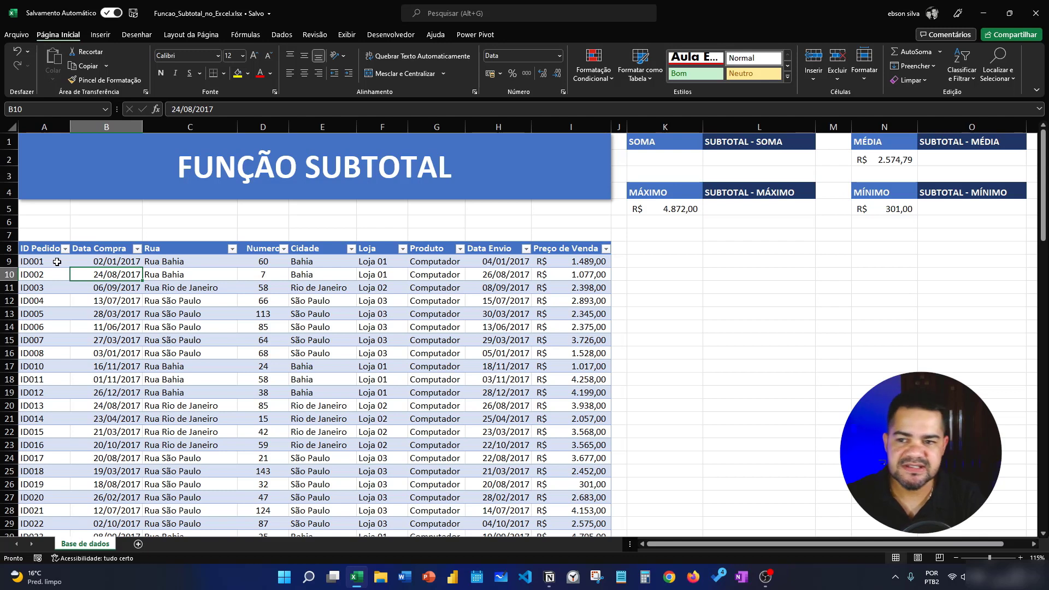
Convert the order data range A8:I107 into a table with headers, checking that the range covers every record
click(55, 249)
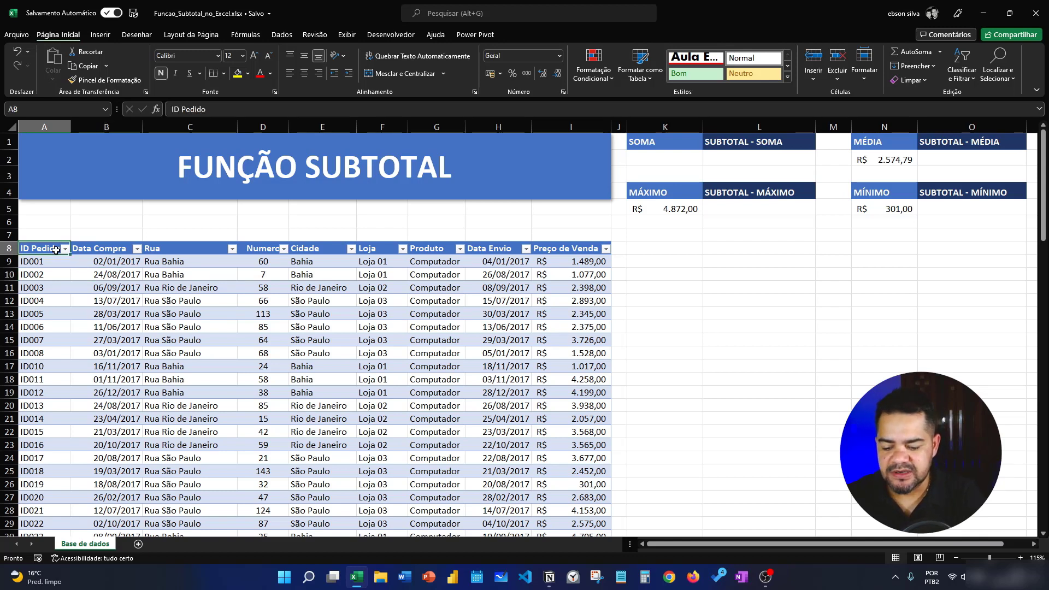
key(ctrl+alt+t)
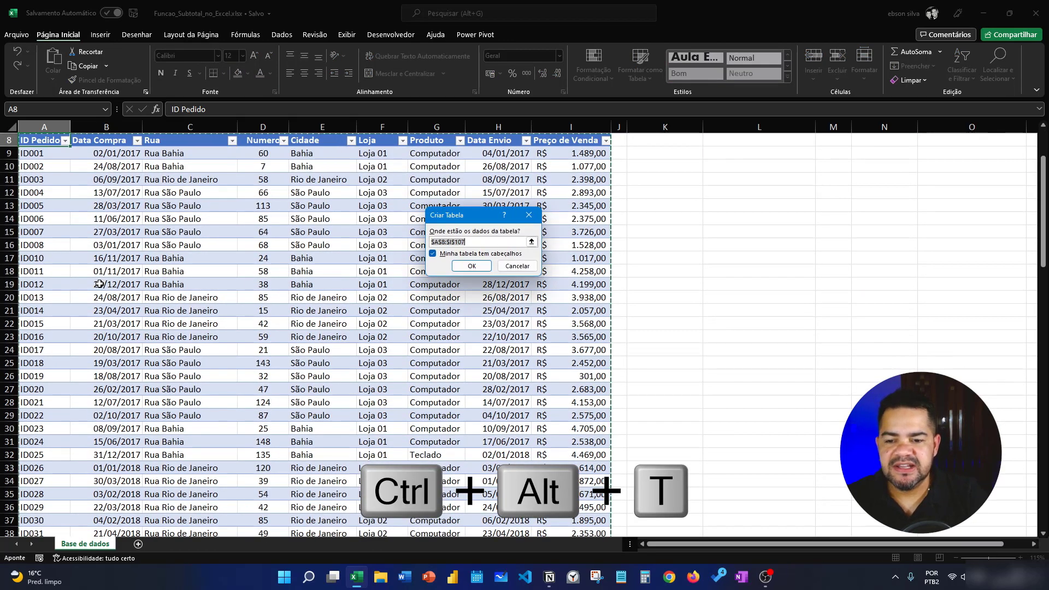
scroll(290, 371, down, 15)
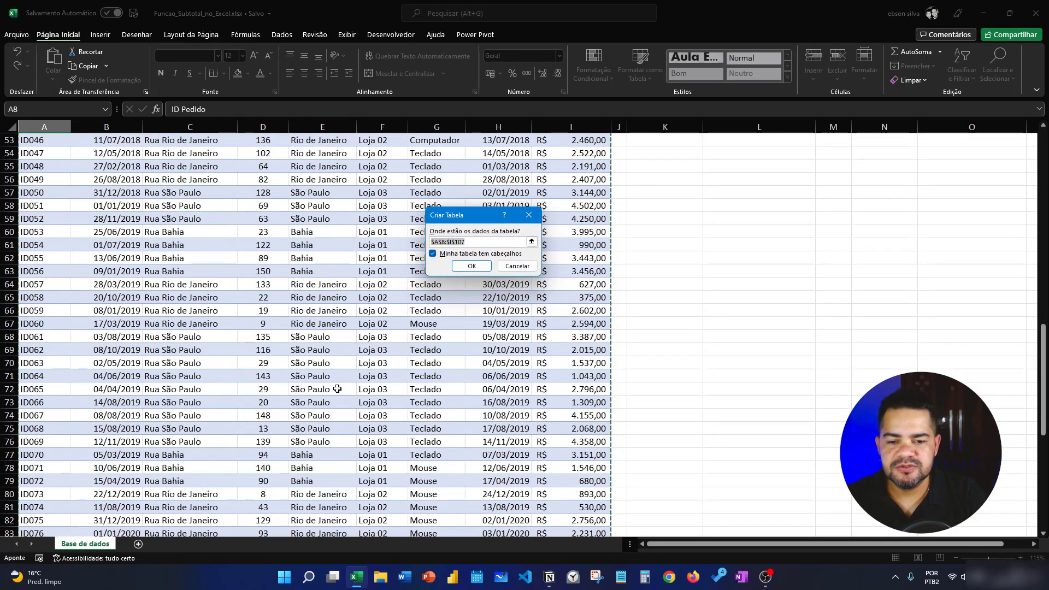
scroll(337, 388, down, 11)
scroll(340, 387, up, 2)
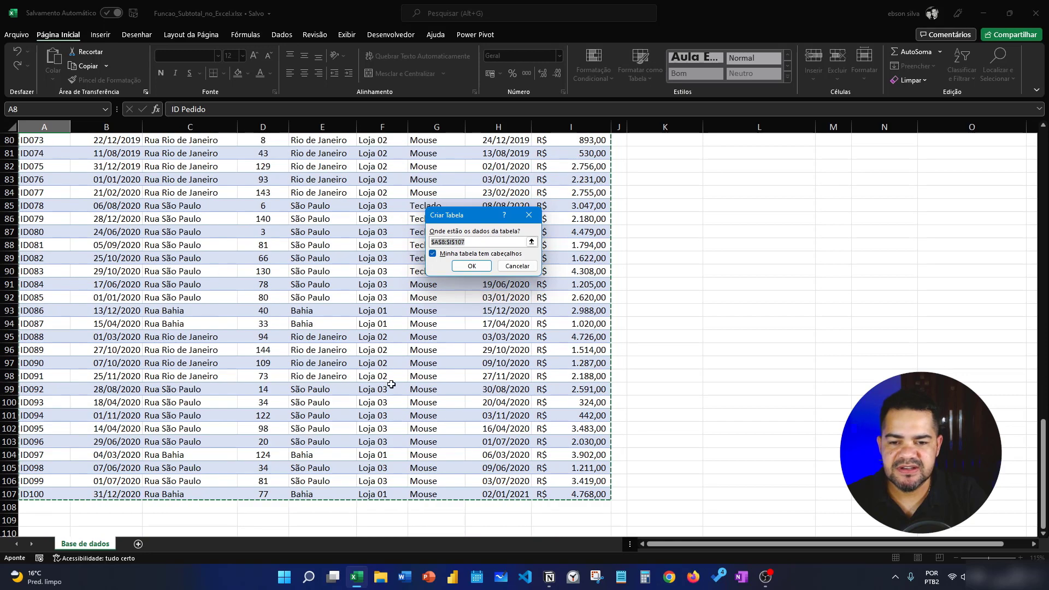
scroll(391, 384, up, 20)
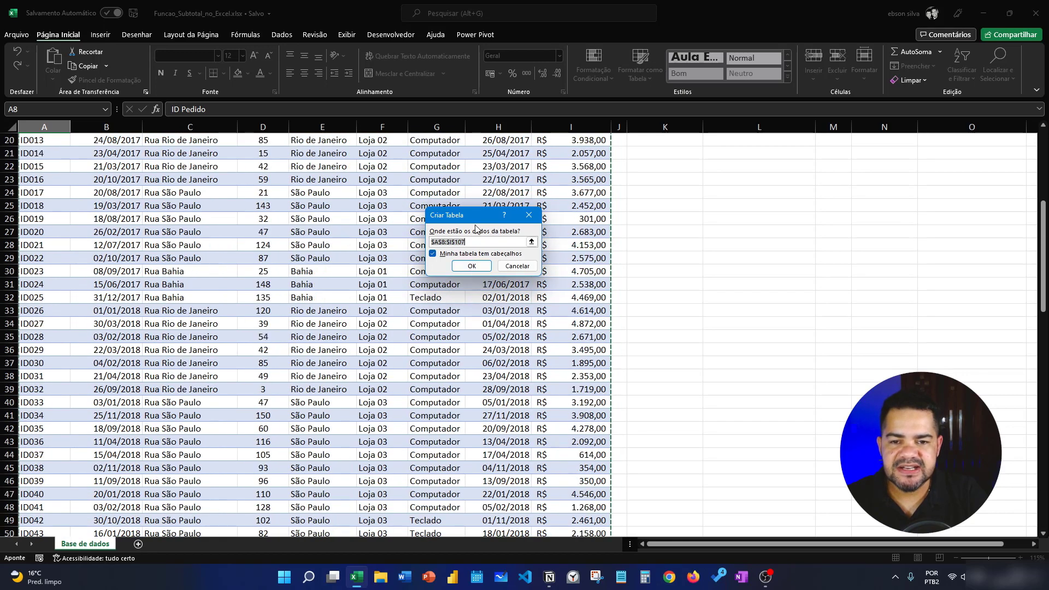
scroll(477, 246, up, 6)
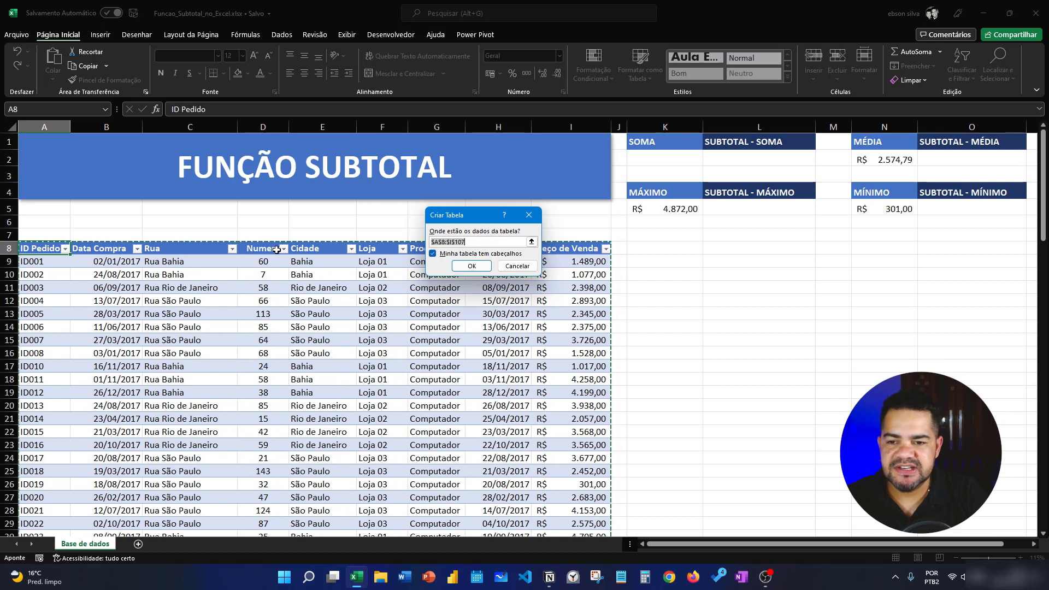
click(466, 265)
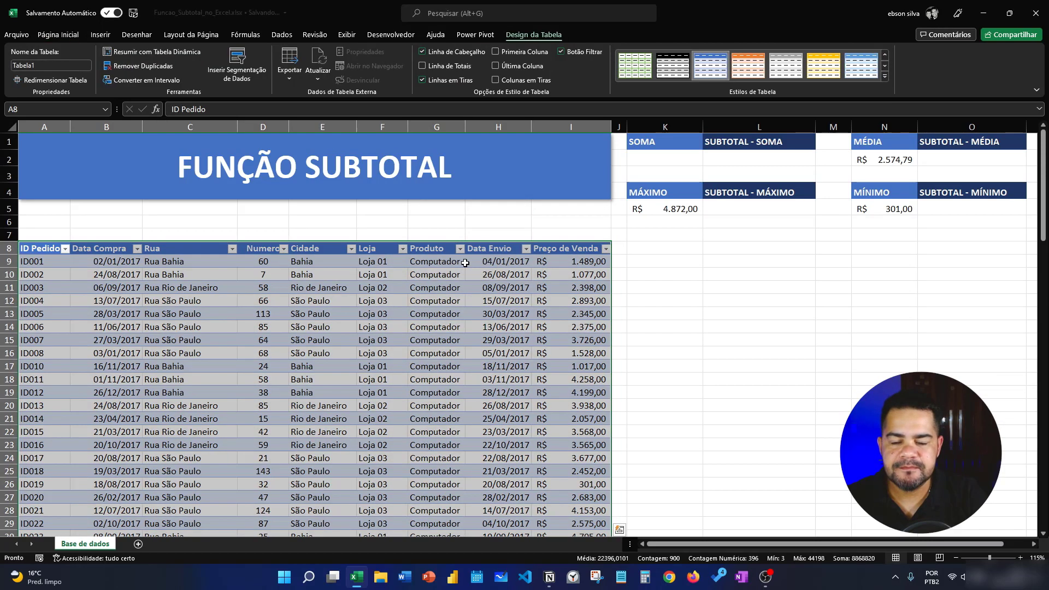
click(309, 300)
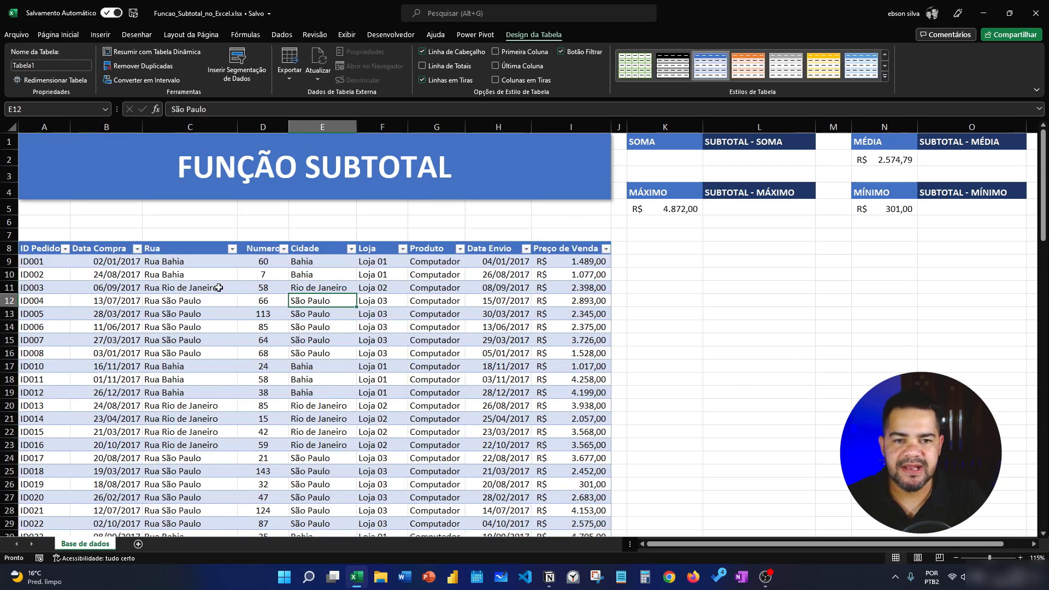
Enter =SOMA(Tabela1[Preço de Venda]) in cell K2 under the SOMA header
click(572, 264)
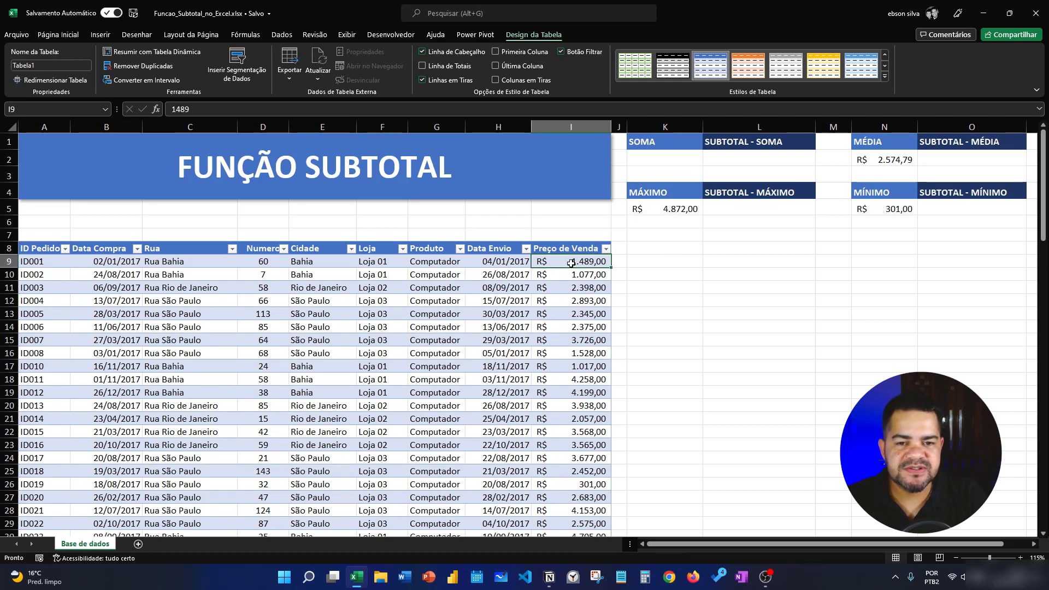
click(655, 160)
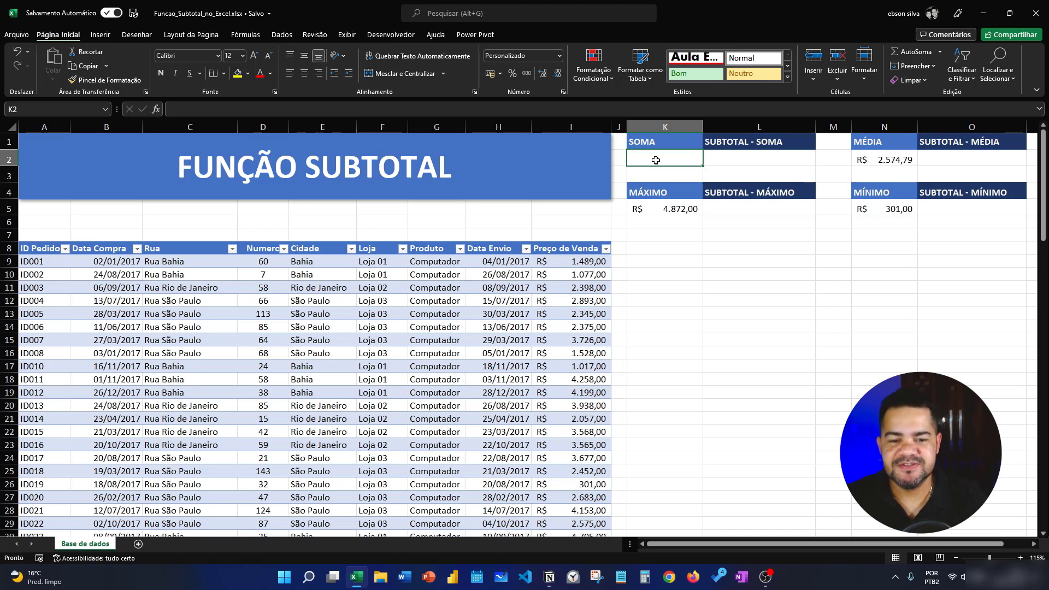
text(=)
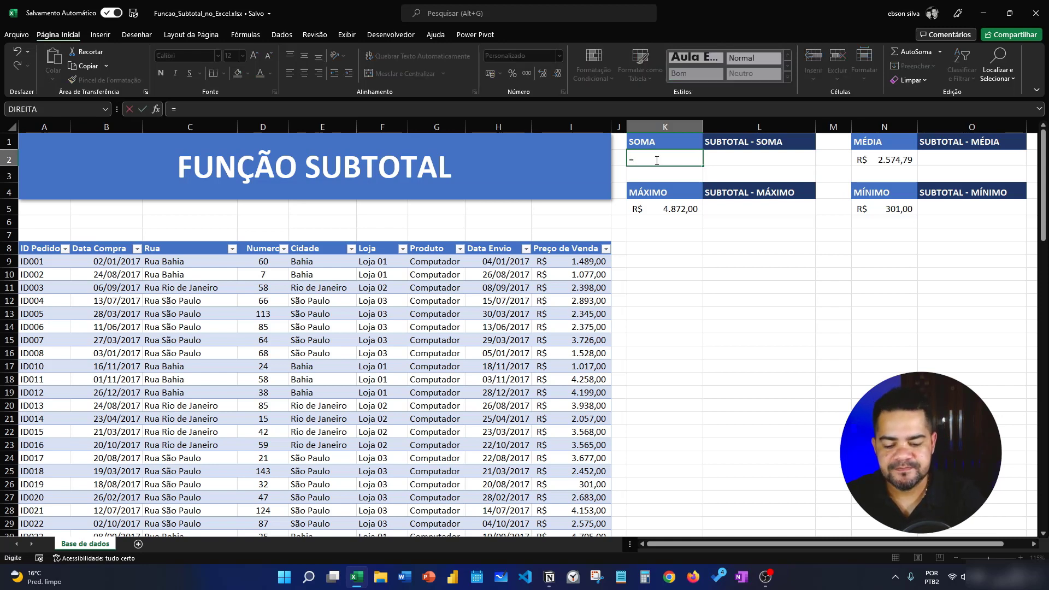
text(soma)
key(Tab)
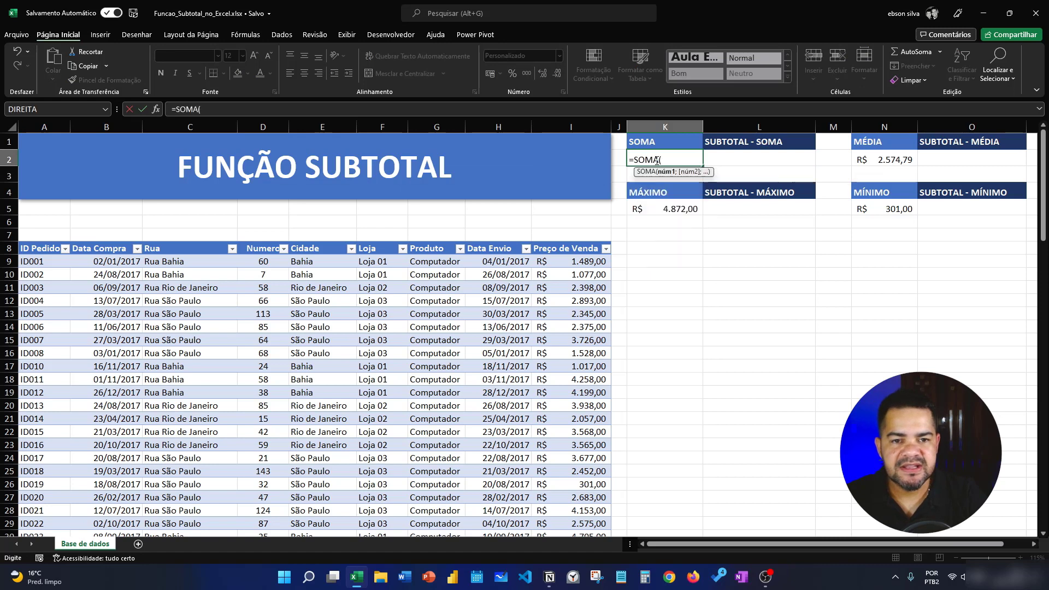
click(596, 261)
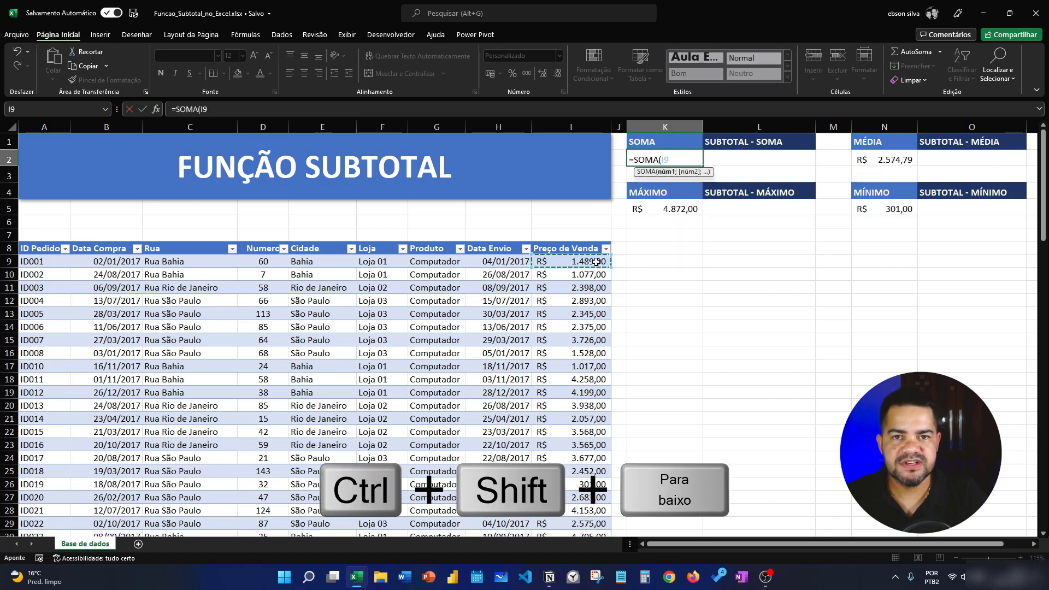
key(ctrl+shift+Down)
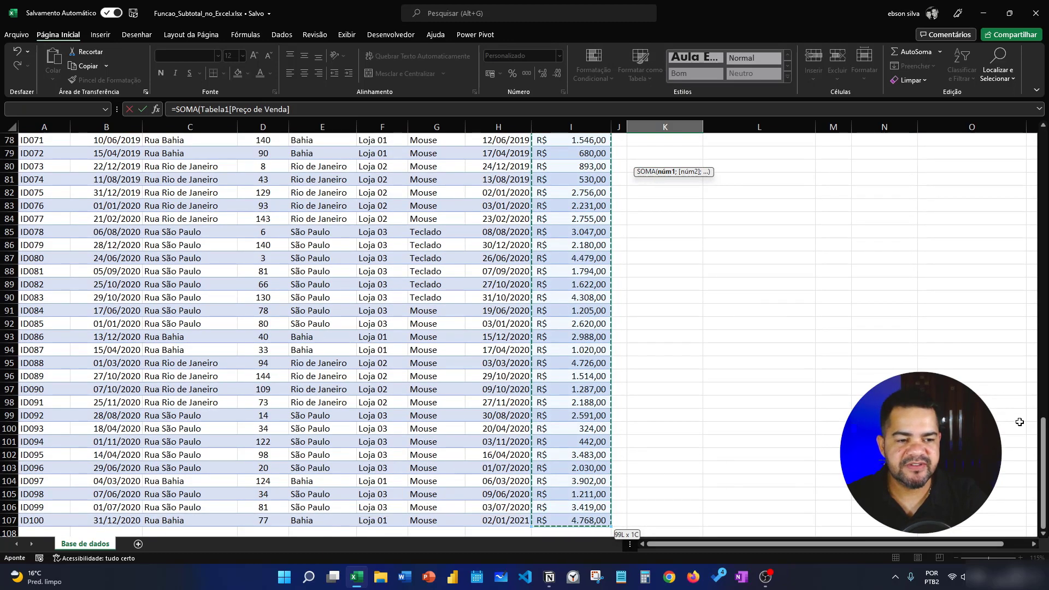
drag(1042, 442, 1044, 148)
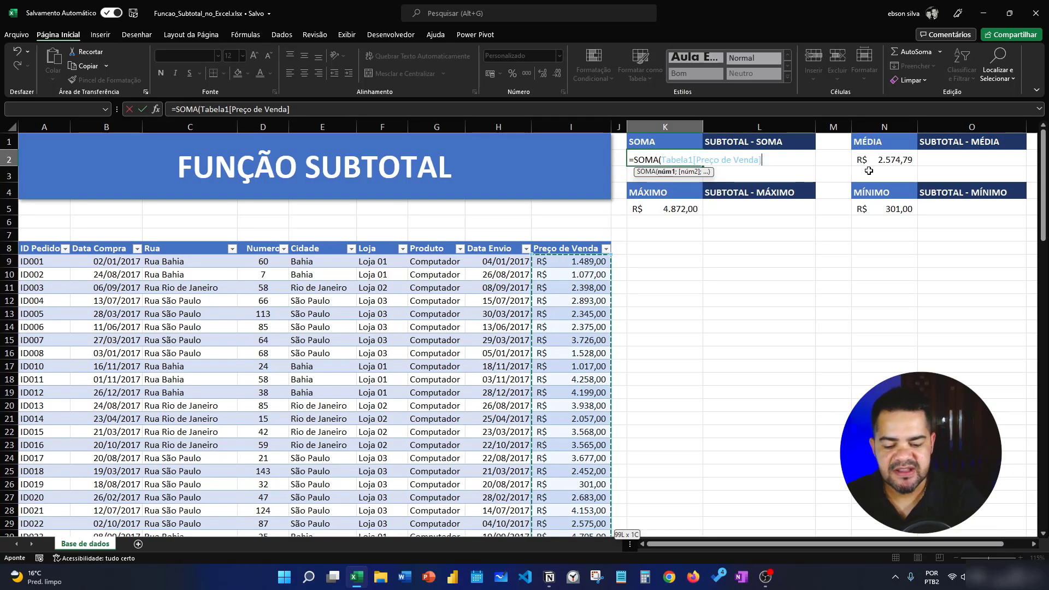
text())
key(Return)
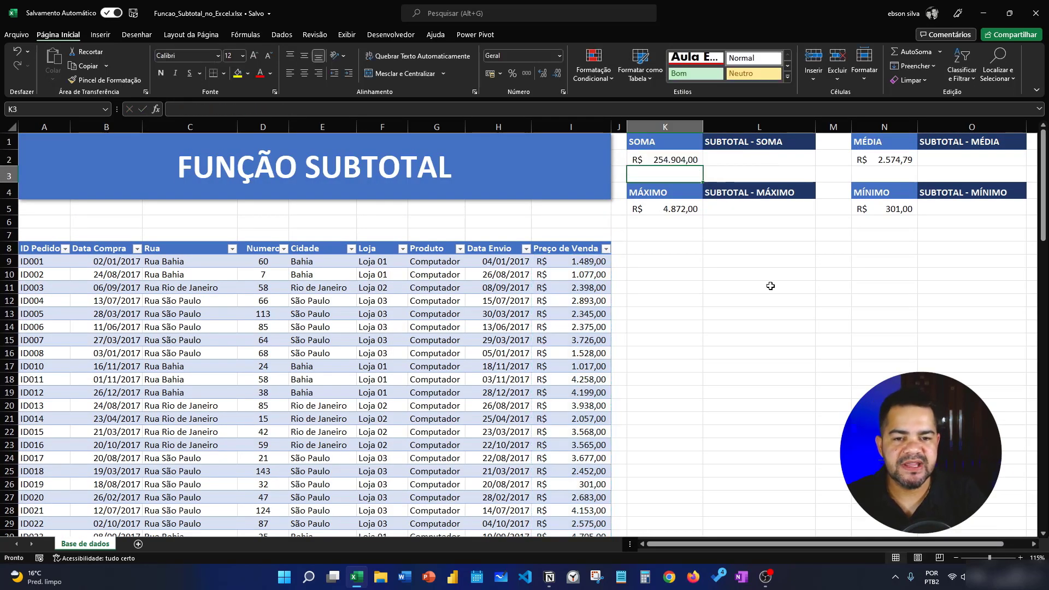
click(710, 323)
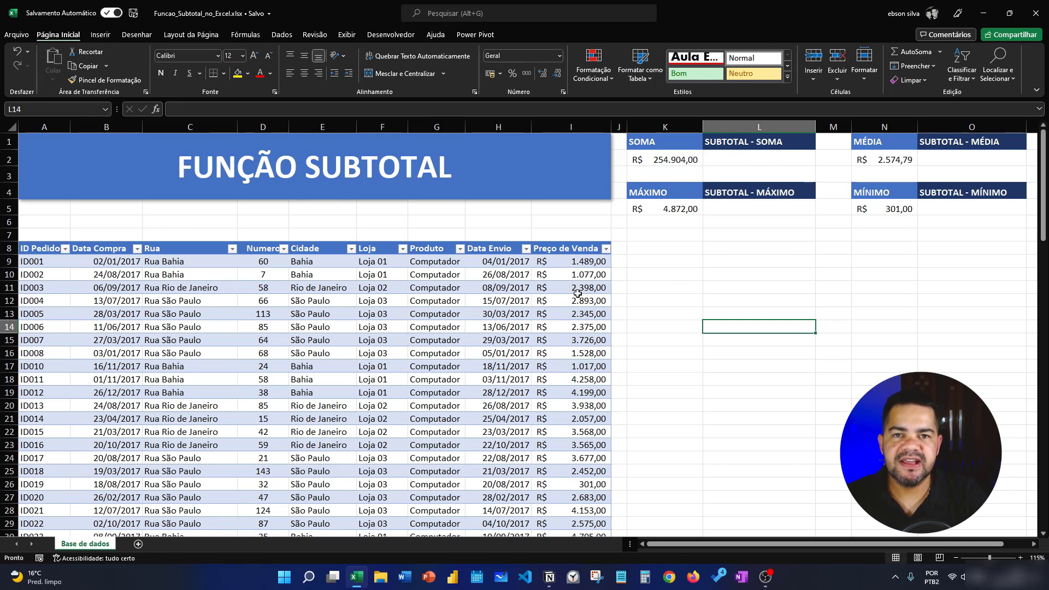
Filter the Produto column to show only Computador and check the SOMA formula in K2 against the filtered rows
click(727, 156)
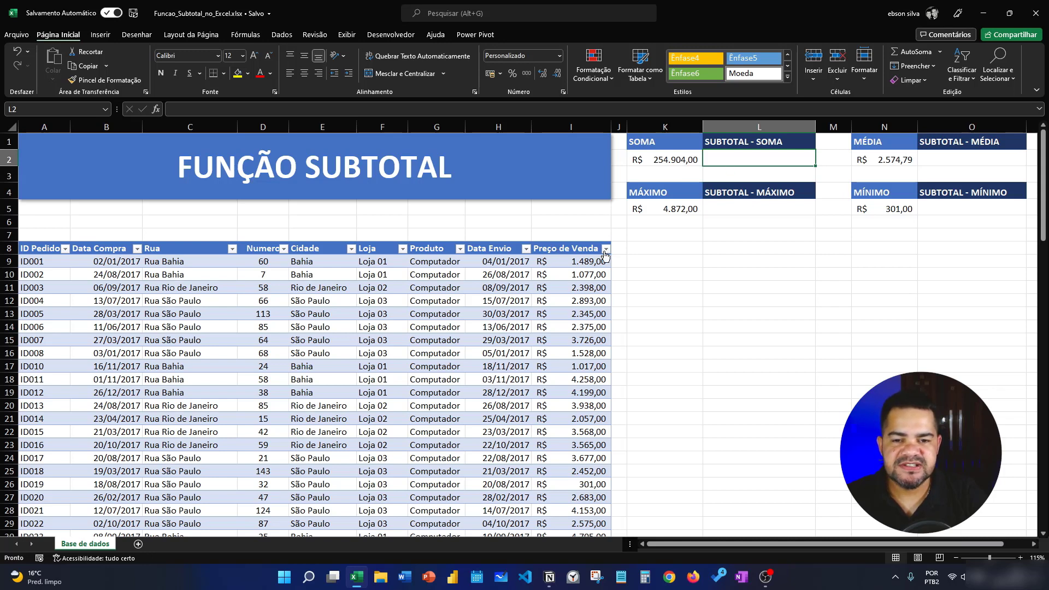
click(460, 248)
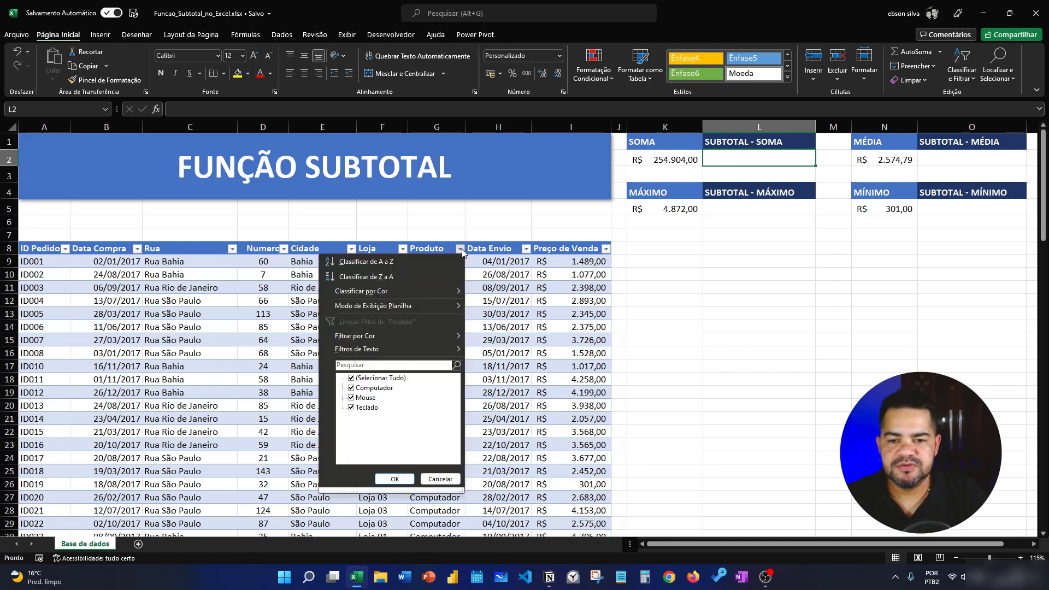
click(378, 379)
click(374, 388)
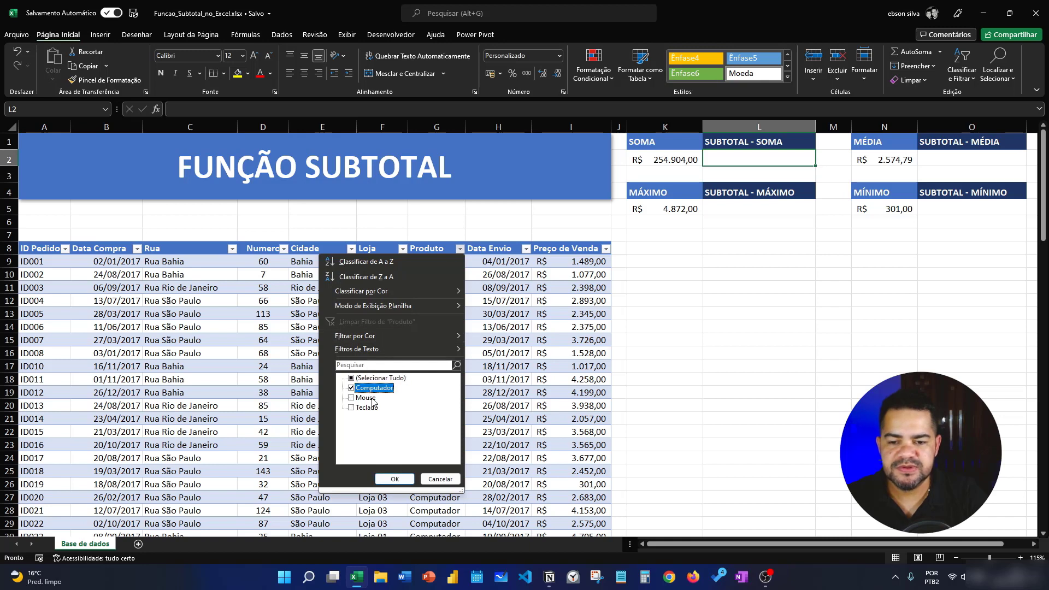
click(394, 478)
scroll(522, 282, down, 9)
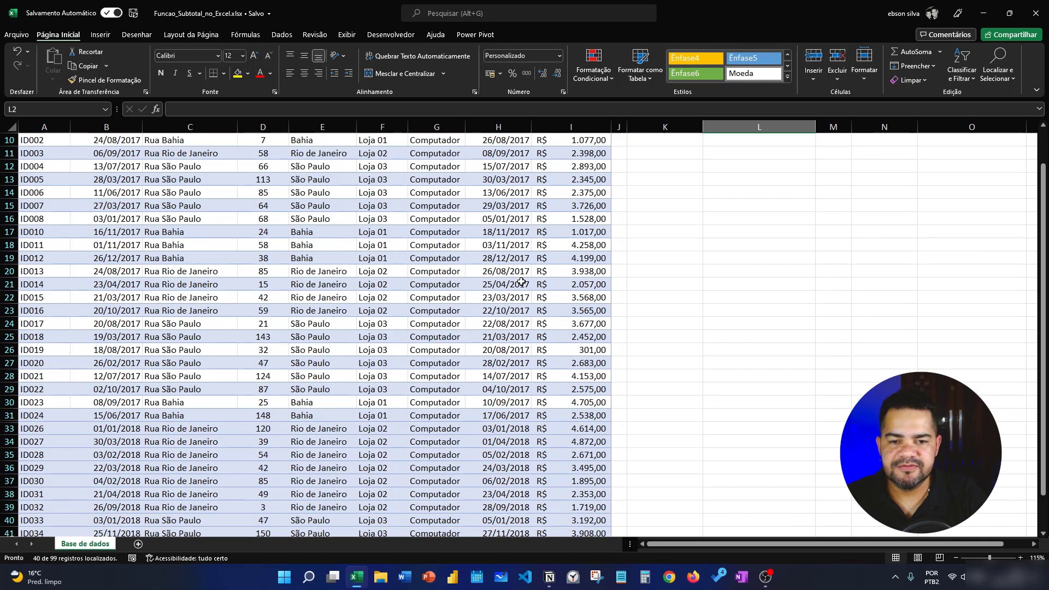
scroll(522, 282, up, 9)
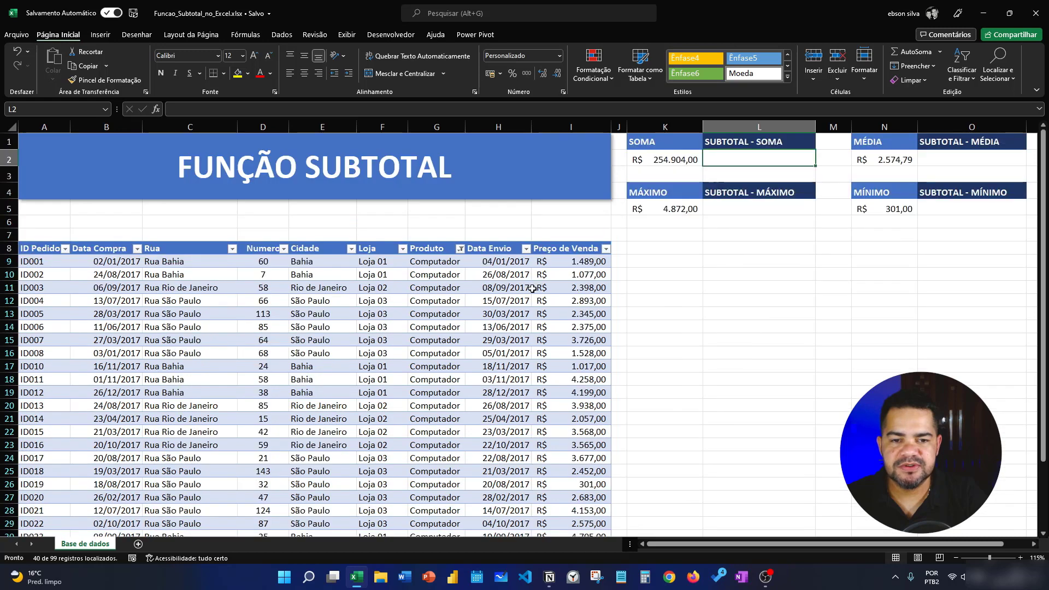
click(674, 160)
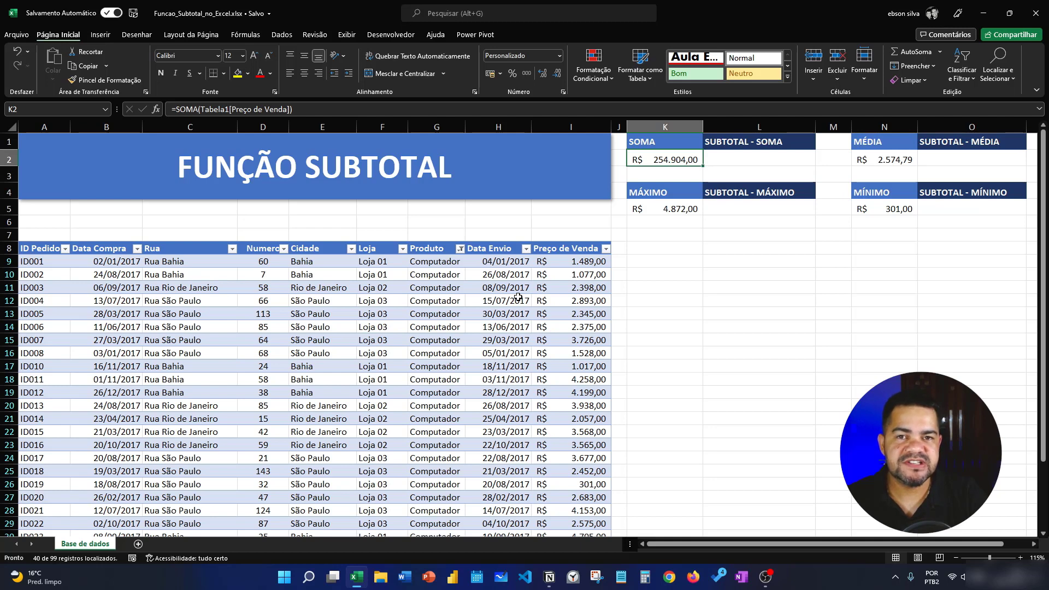
Clear the filter from the Produto column
click(460, 248)
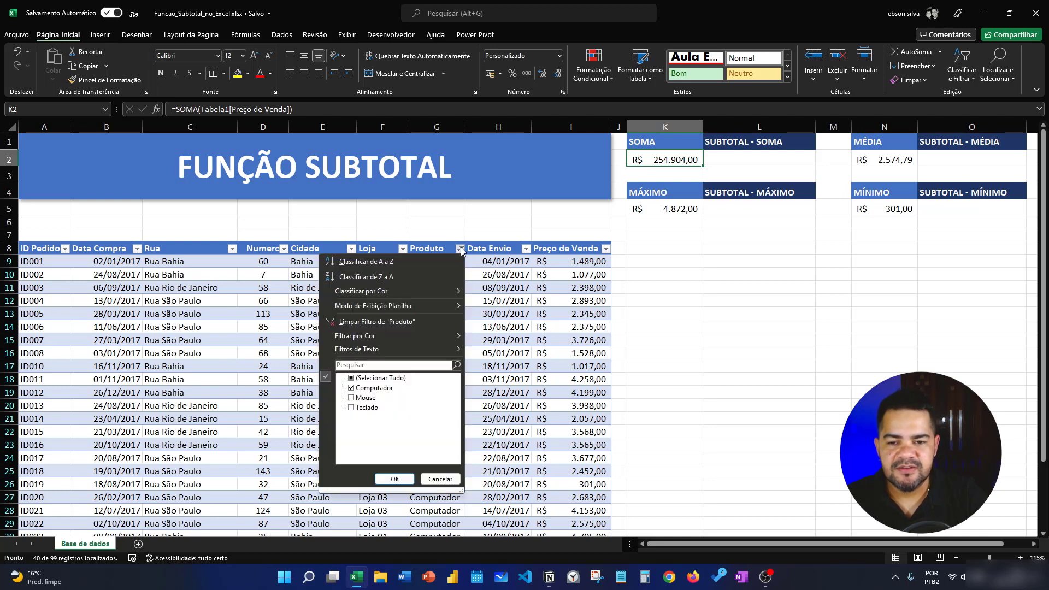
click(395, 320)
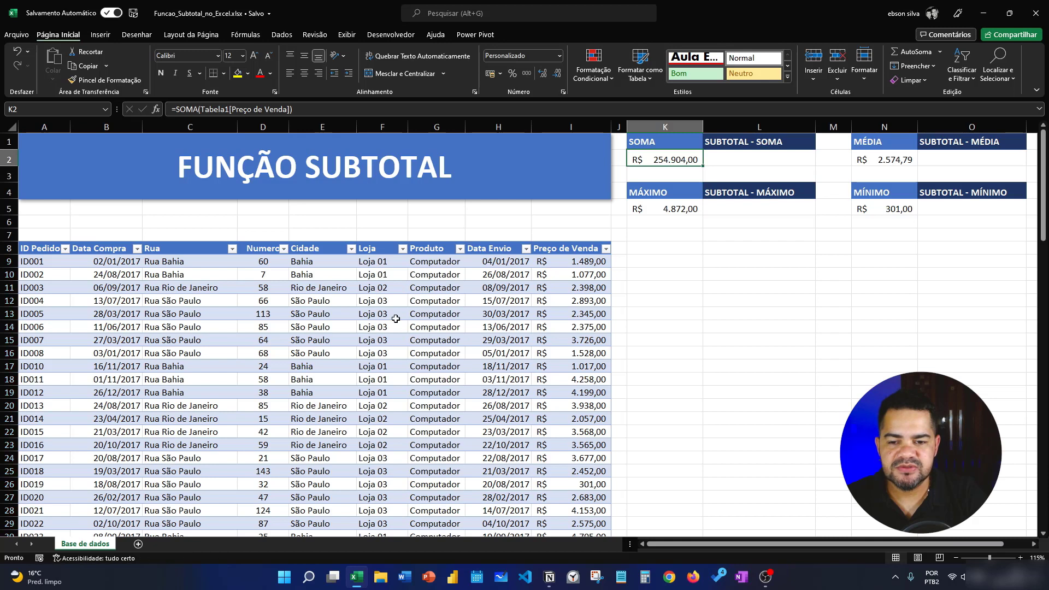
Start a SUBTOTAL formula in cell L2 under SUBTOTAL - SOMA with function number 9 (SOMA)
click(744, 158)
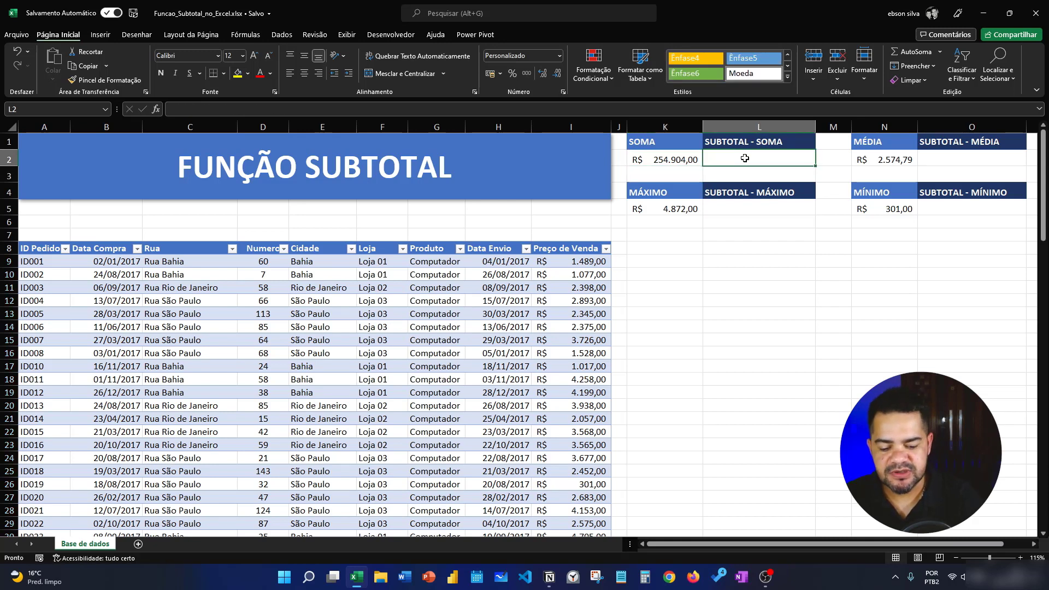
text(=sub)
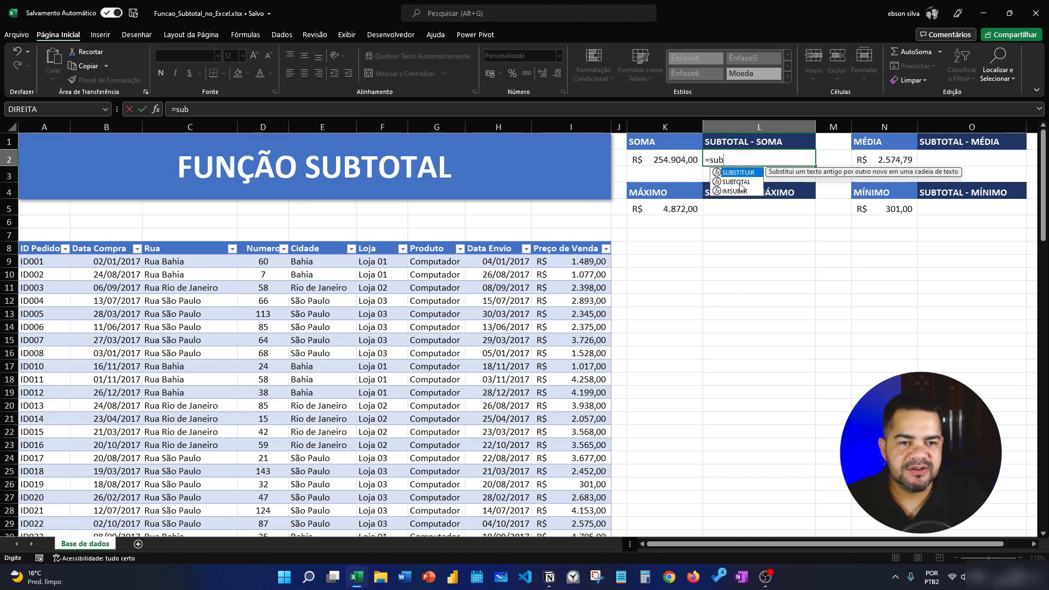
click(738, 183)
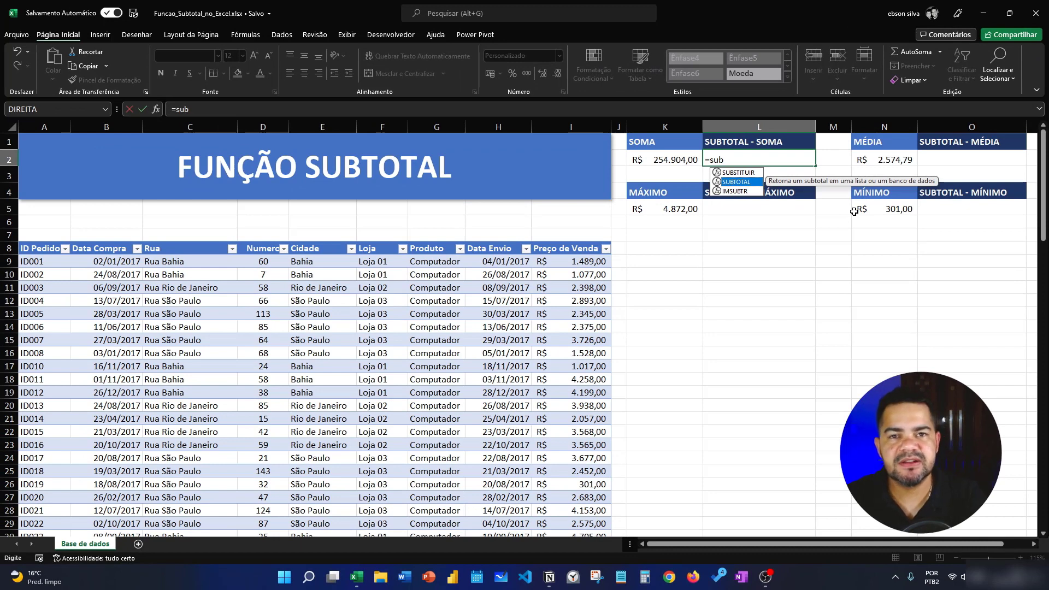
key(Tab)
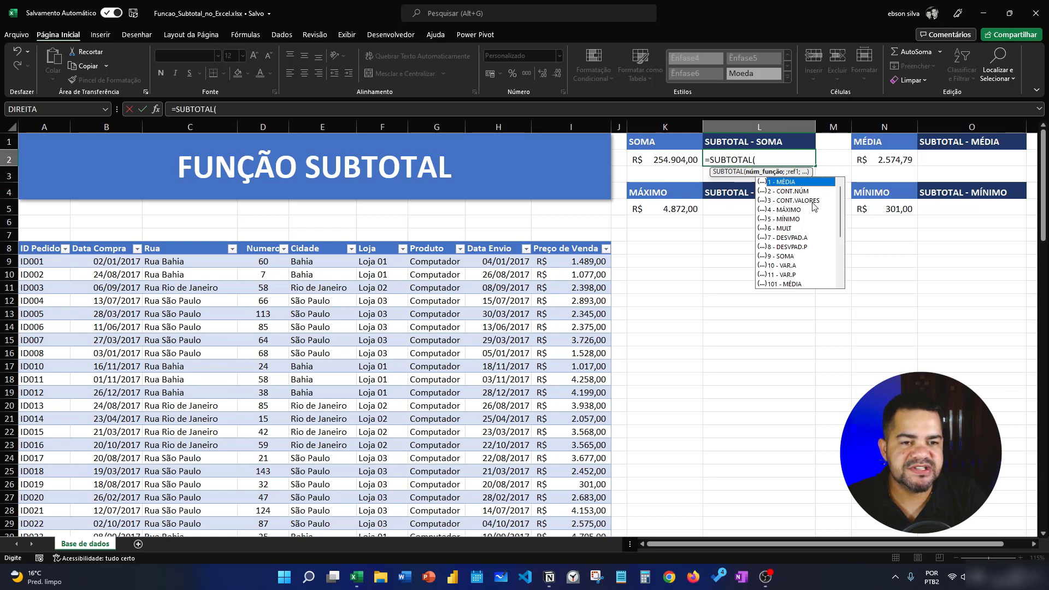
click(781, 256)
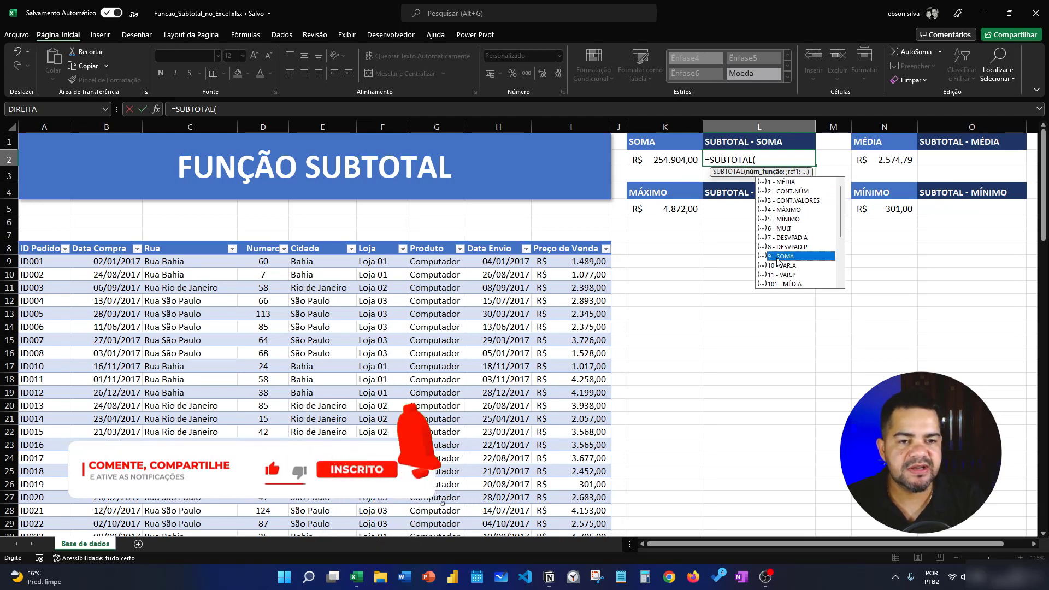
double_click(777, 256)
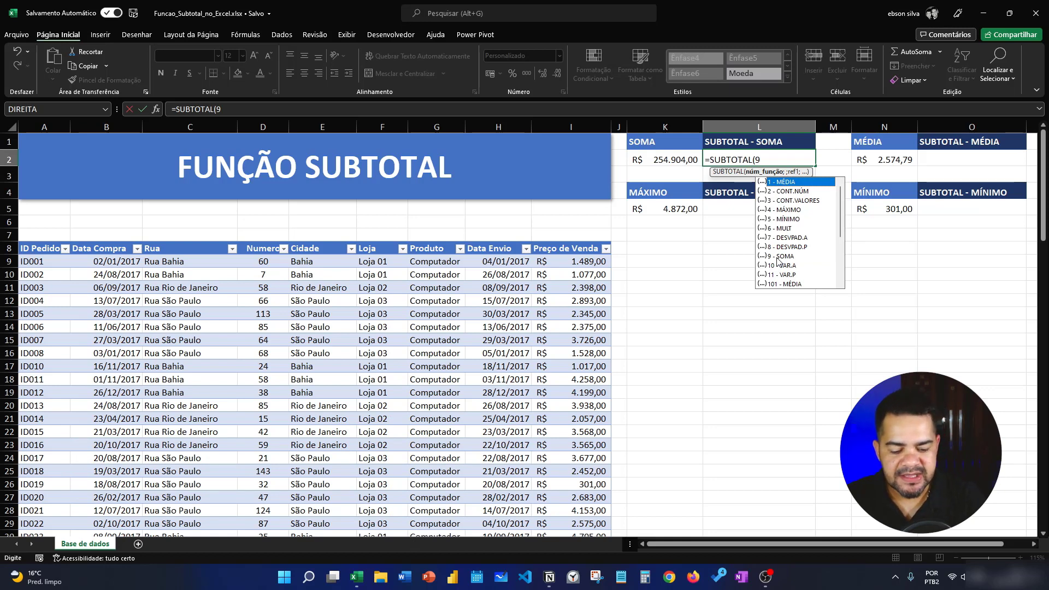
text(;)
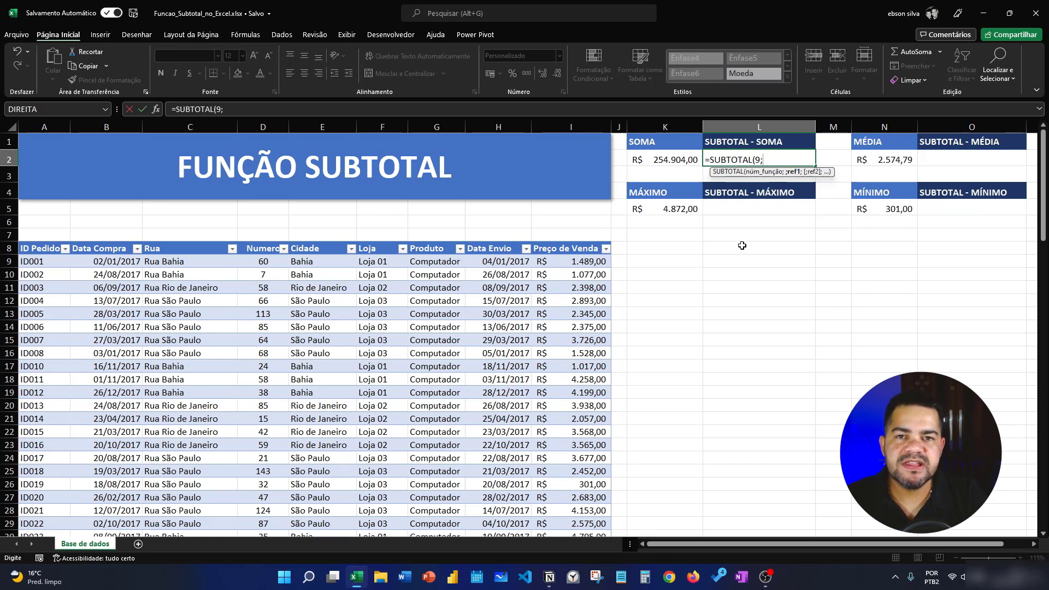
click(557, 259)
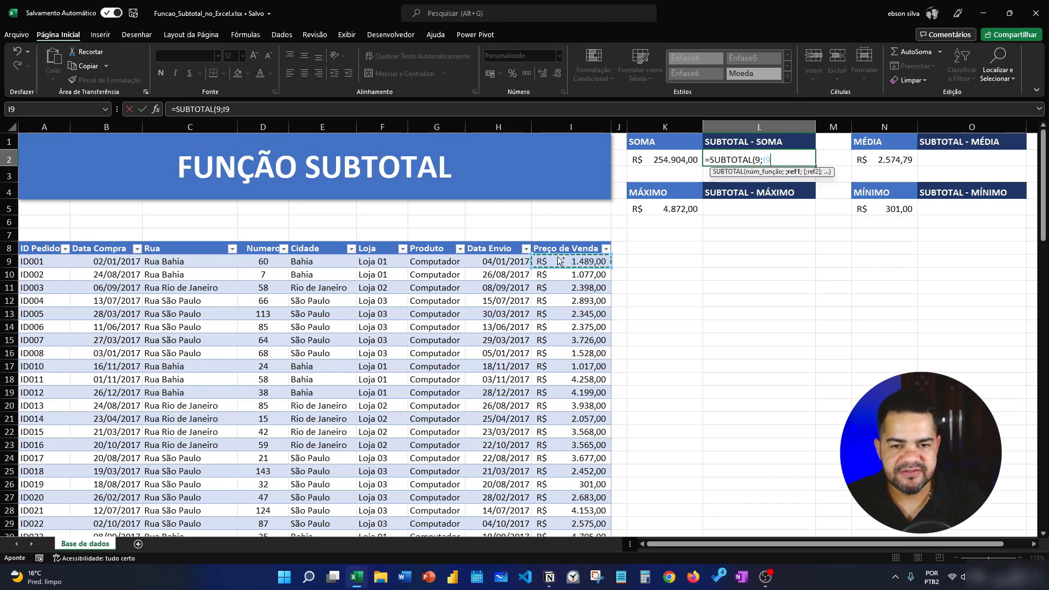
key(ctrl+shift+Down)
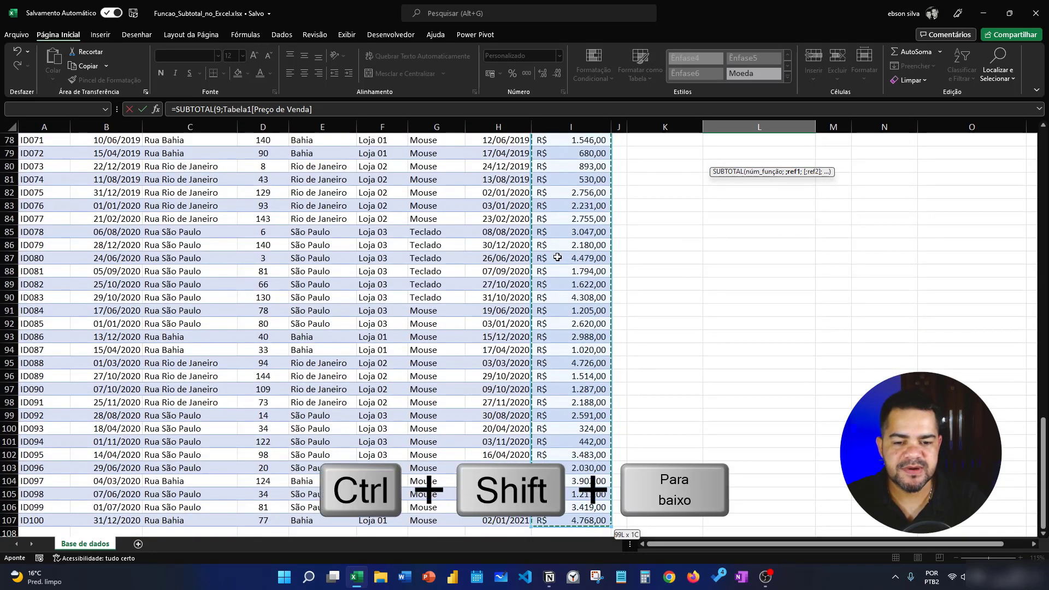
scroll(633, 304, up, 20)
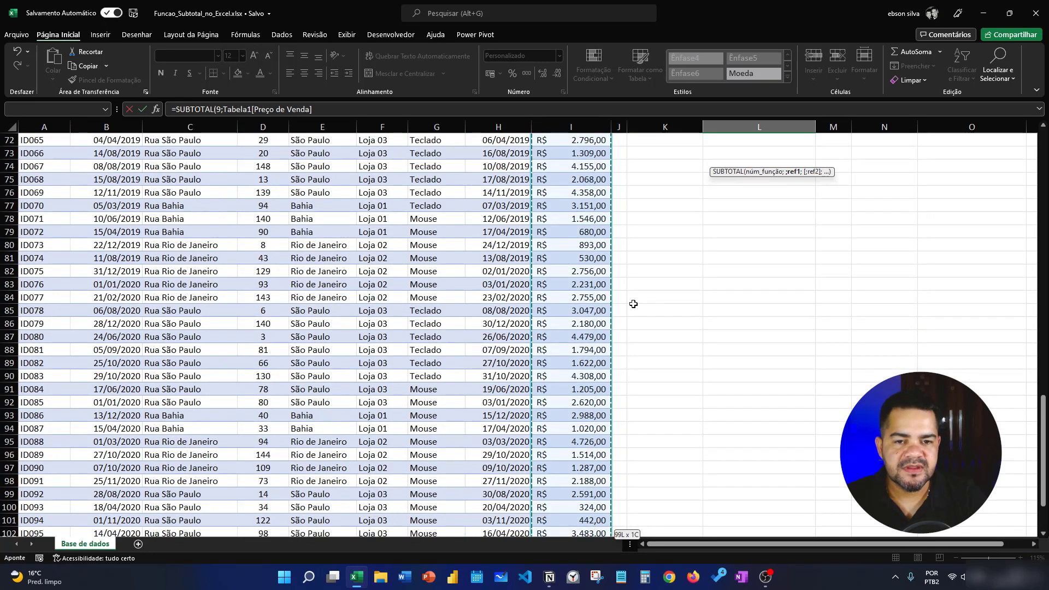
scroll(633, 303, up, 1)
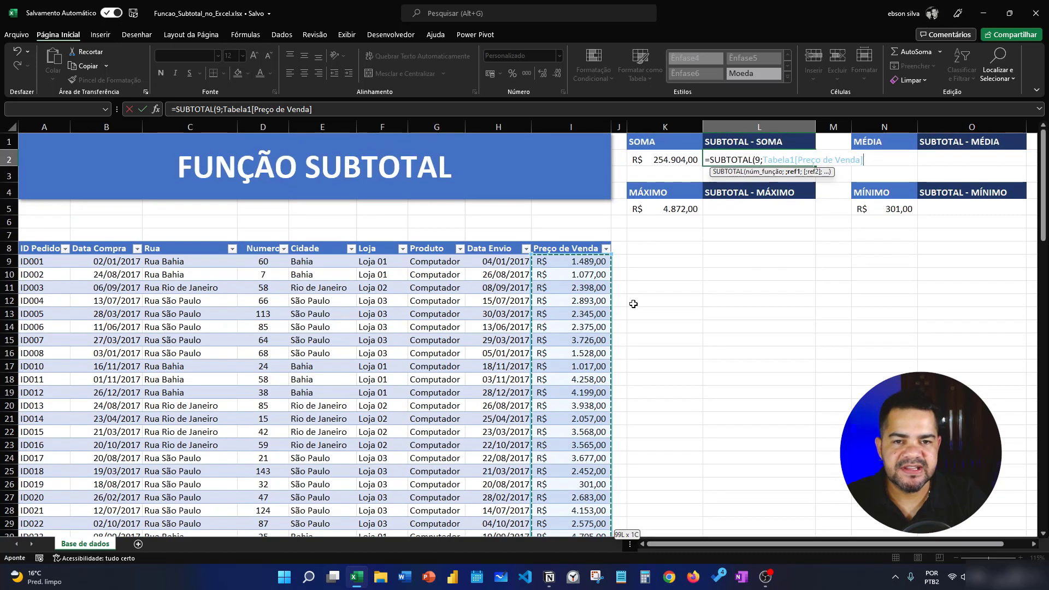
Reference the whole column I in the L2 formula and complete it as =SUBTOTAL(9;I:I)
click(563, 120)
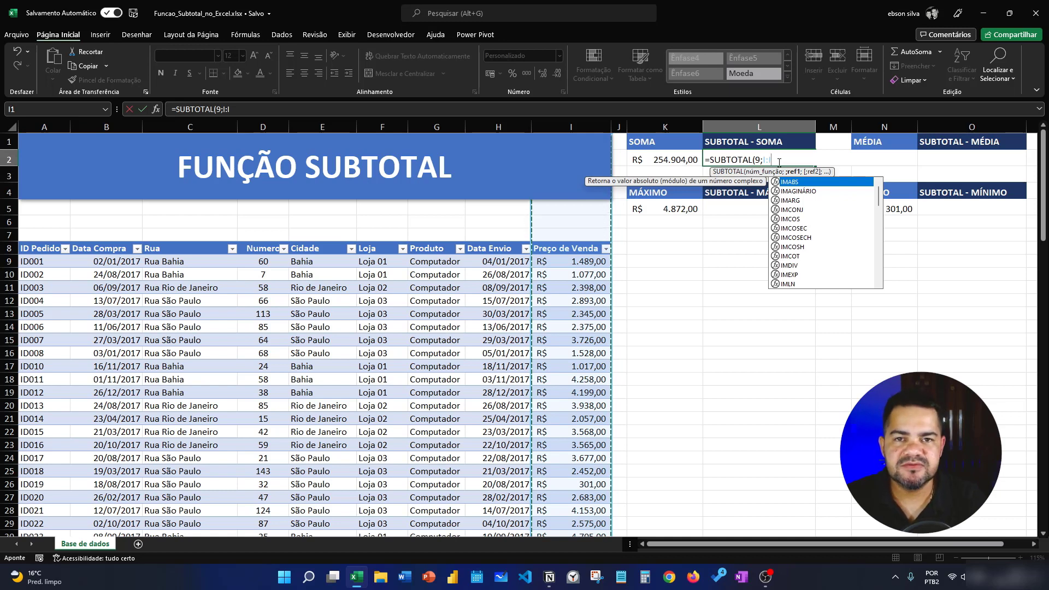
text())
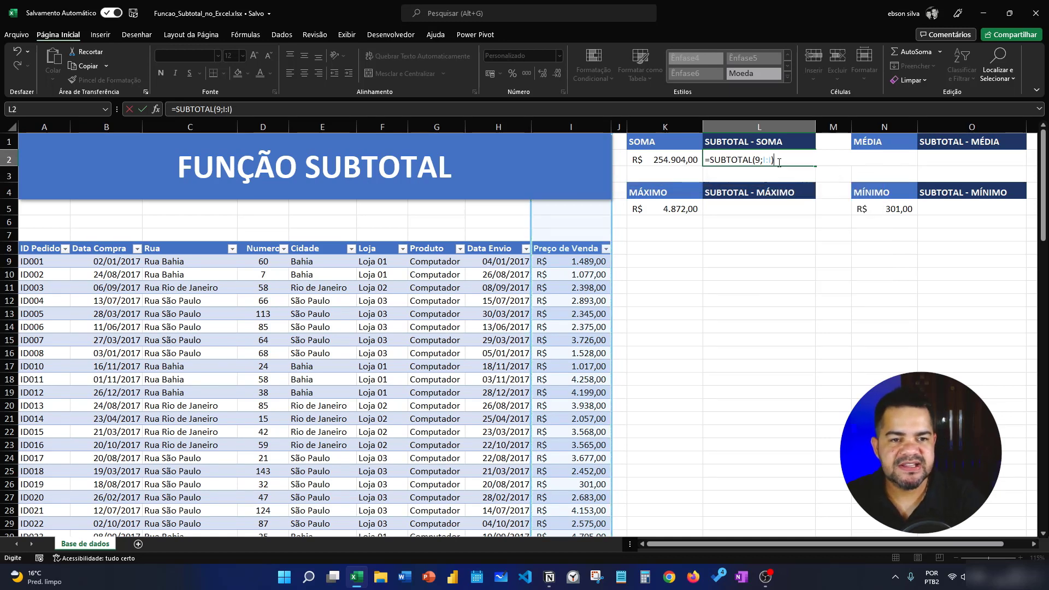
key(Return)
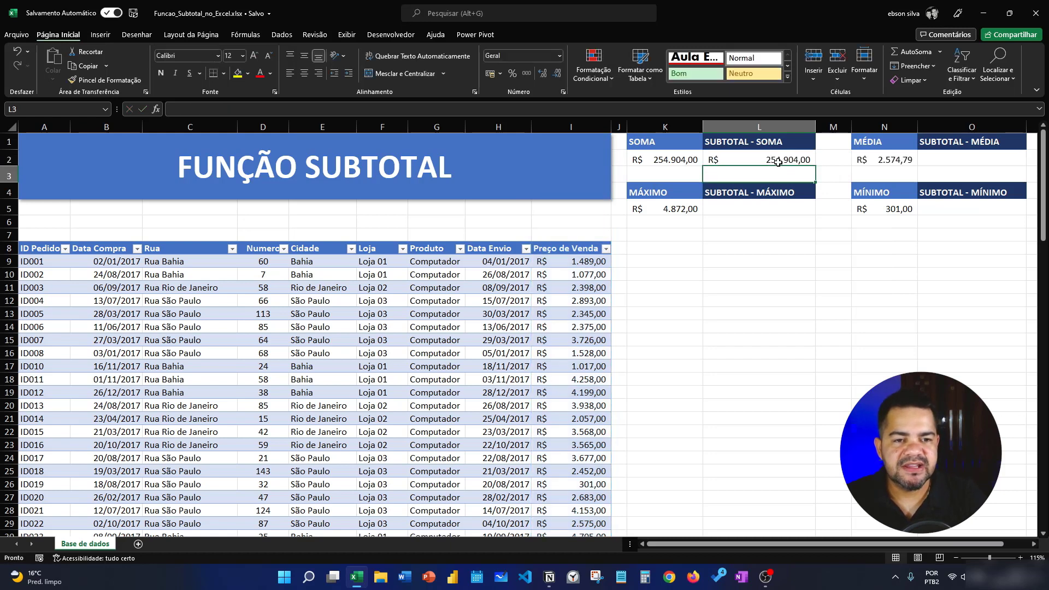
Compare the results in K2 and L2, and filter the Rua column to show only Rua Bahia
click(672, 160)
click(710, 159)
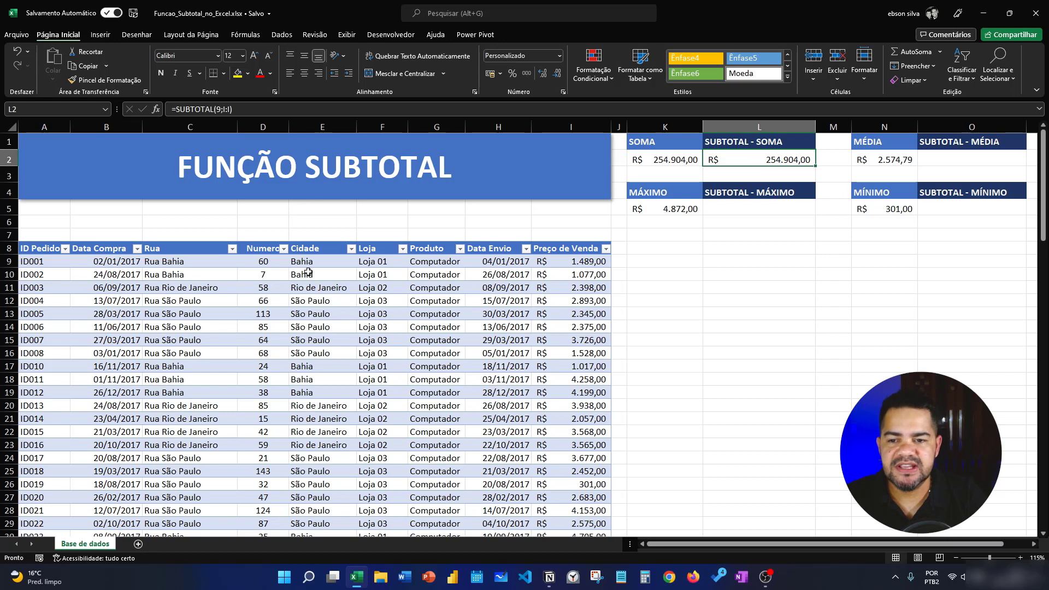
click(232, 248)
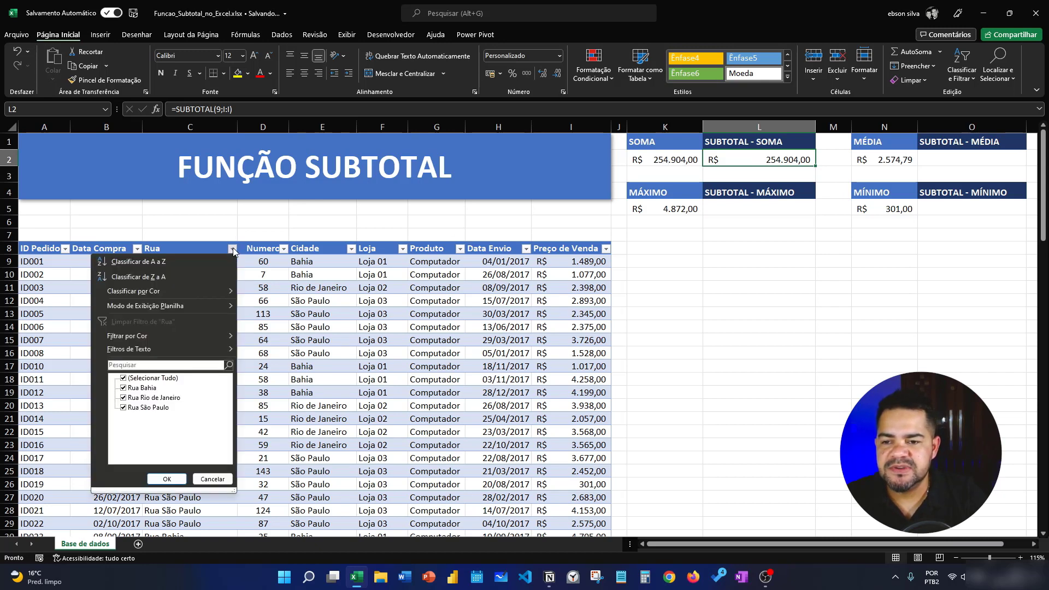
click(153, 378)
click(148, 389)
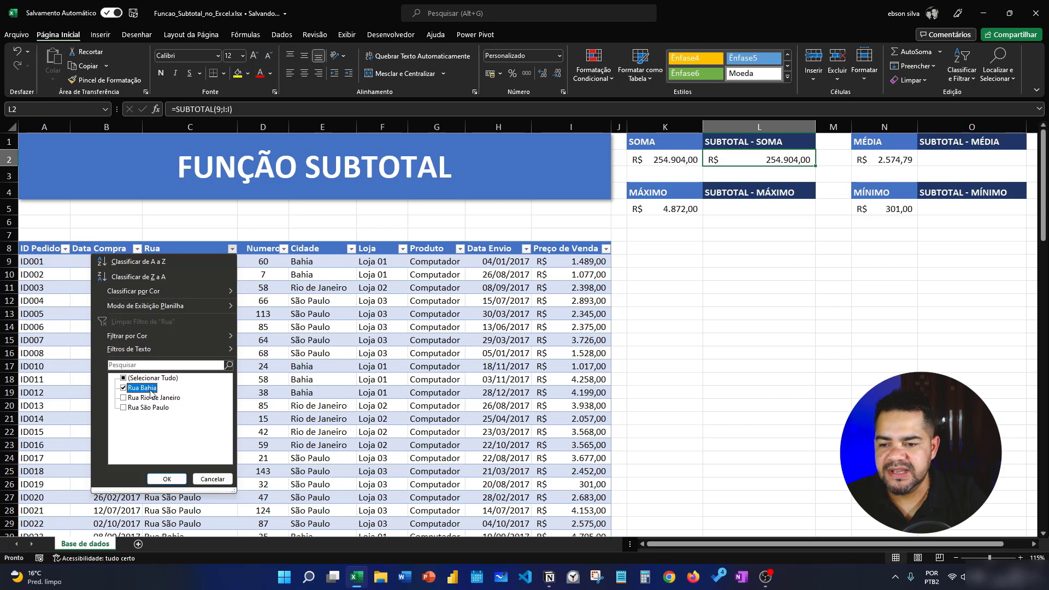
click(166, 481)
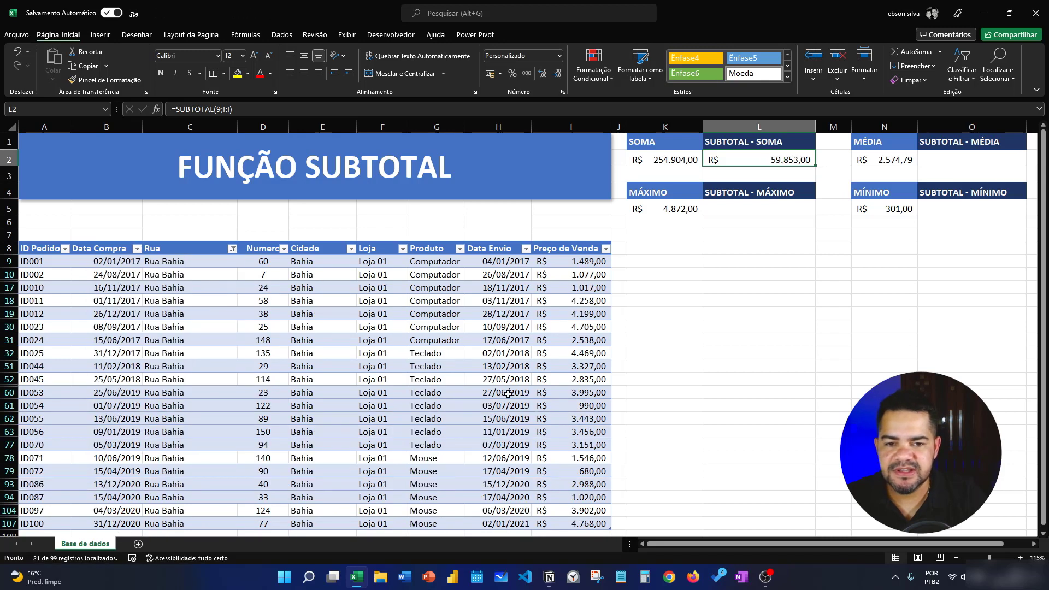
Compare the SOMA and SUBTOTAL formulas in K2 and L2 with the sum of the visible Preço de Venda values
scroll(547, 371, down, 3)
scroll(546, 370, up, 3)
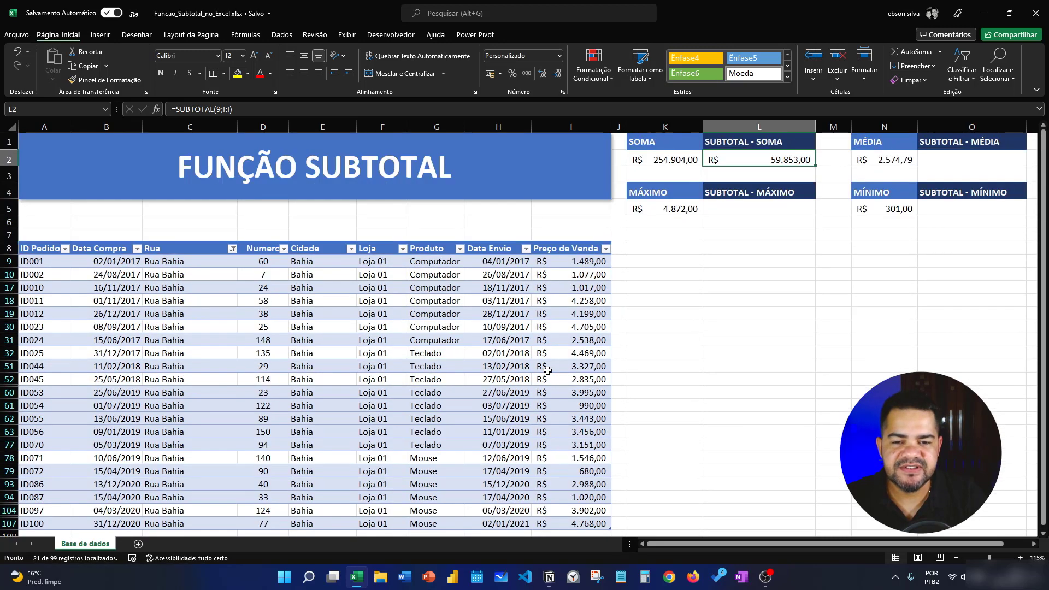
click(670, 163)
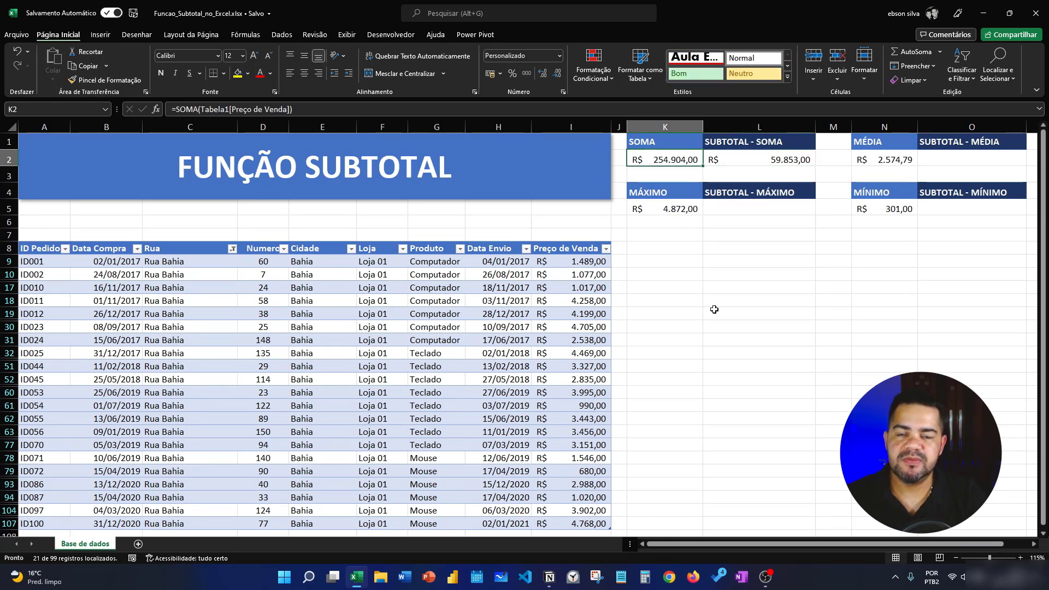
click(756, 157)
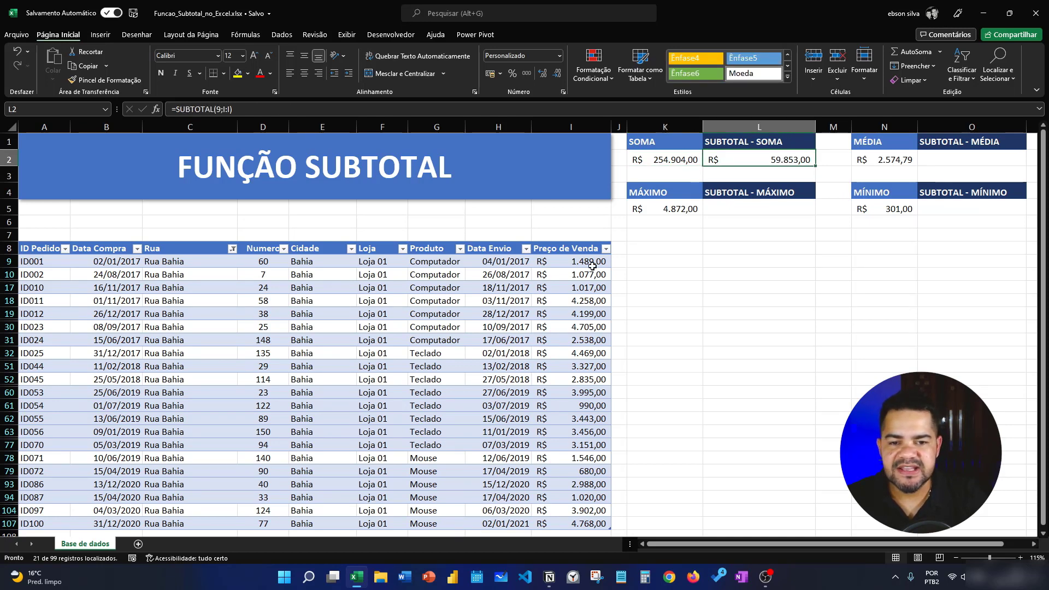
drag(591, 265, 586, 525)
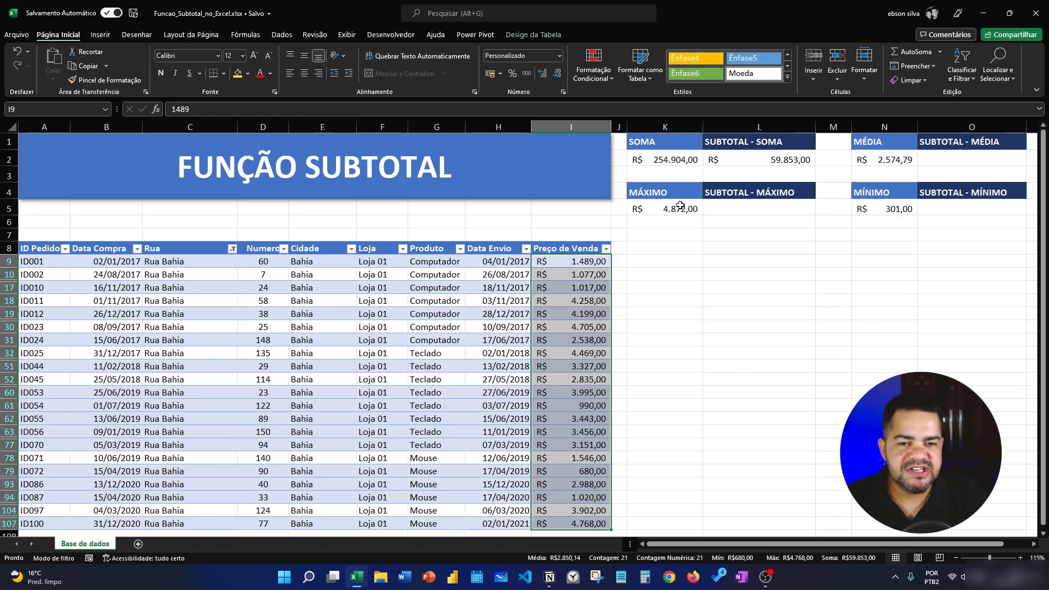
Show all streets again in the Rua column filter
click(232, 249)
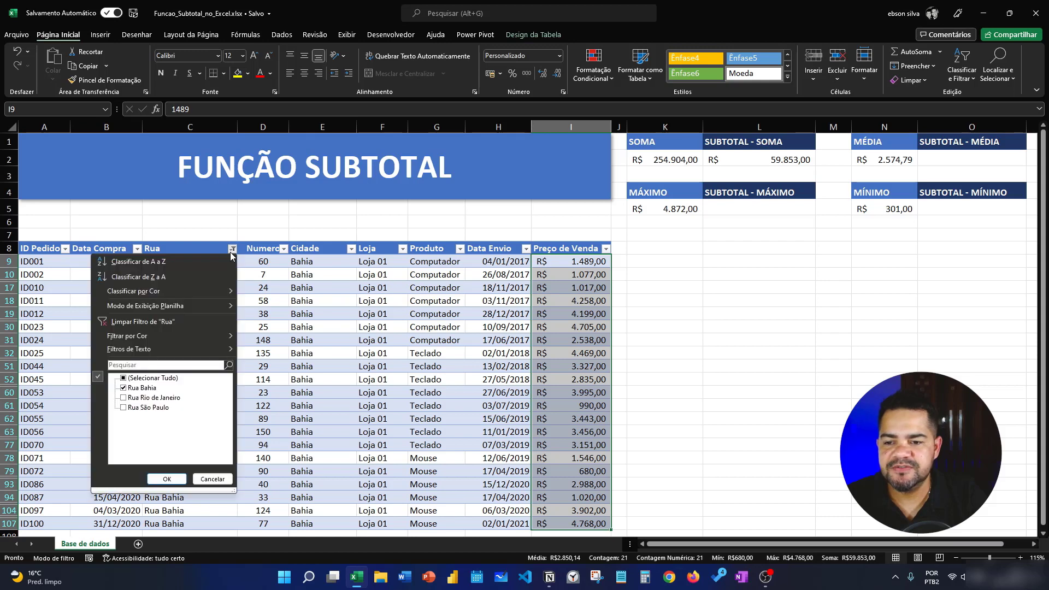
click(147, 379)
click(168, 478)
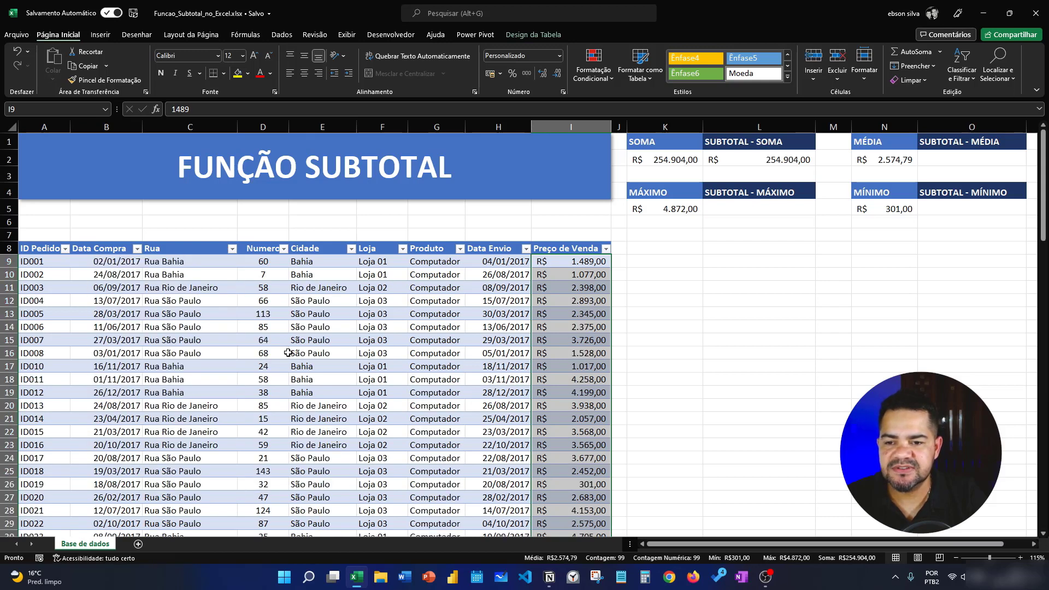
Examine the MÁXIMO formula in cell K5 and the range it references
click(692, 210)
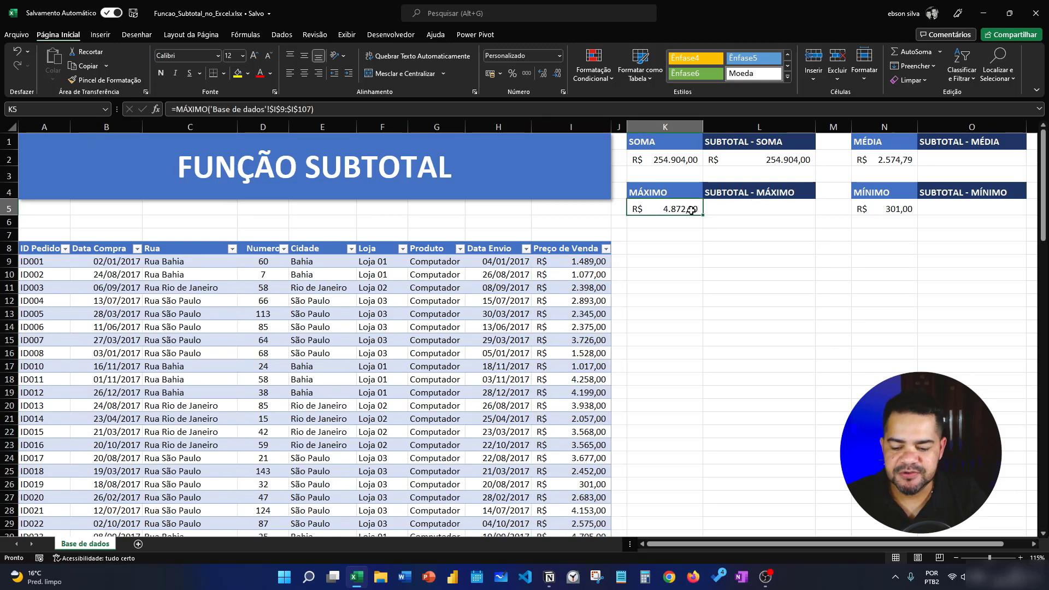
key(F2)
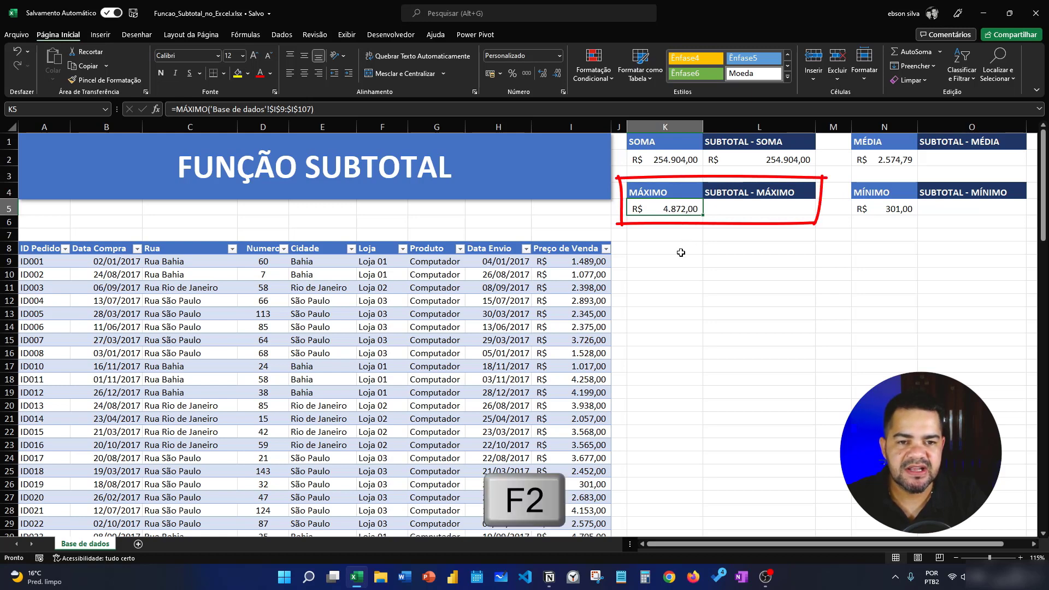
key(F2)
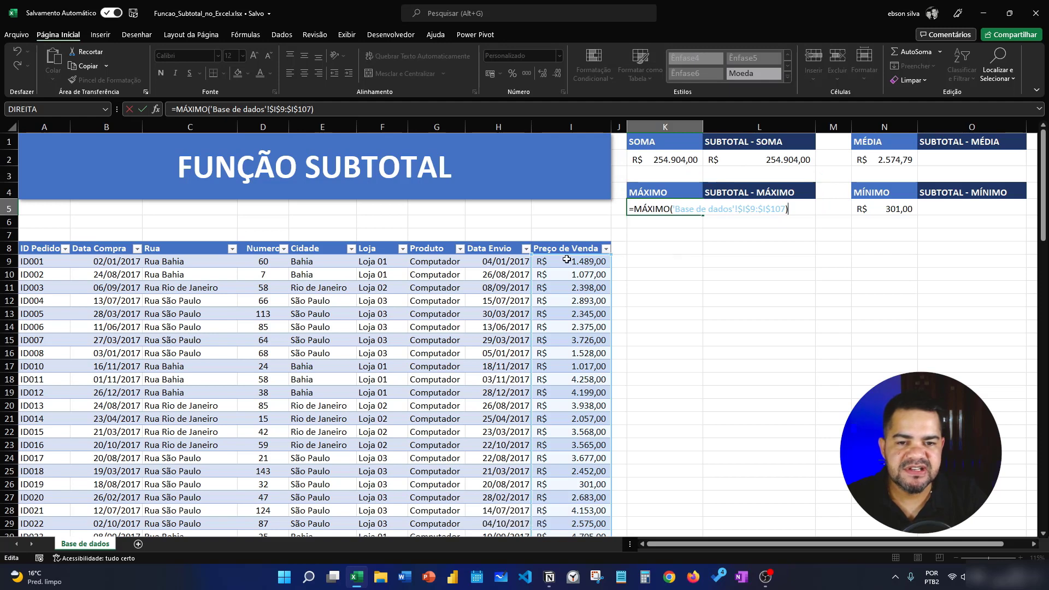
scroll(562, 322, down, 2)
scroll(562, 325, up, 2)
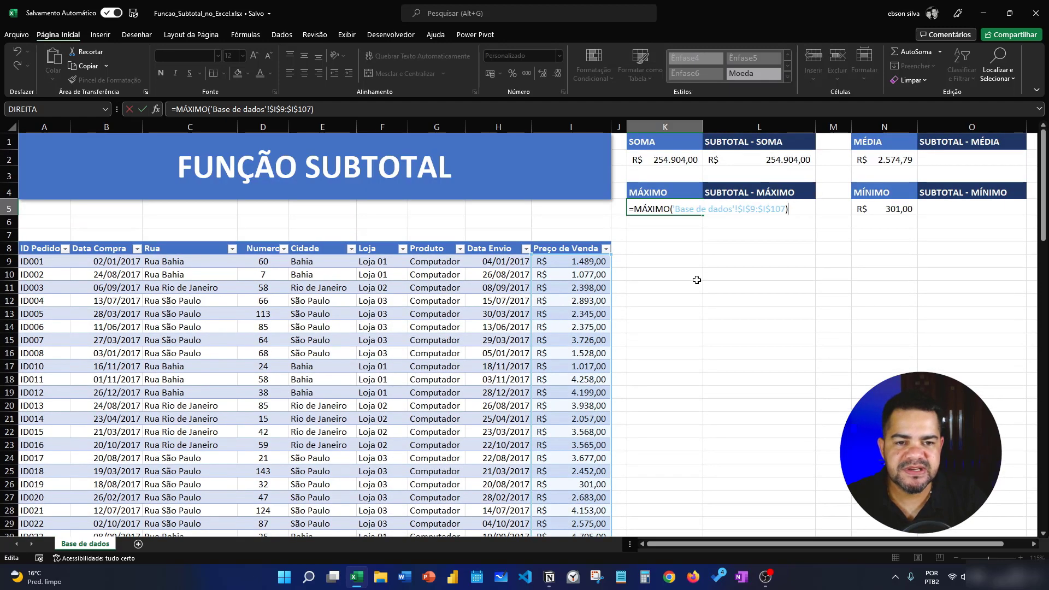
key(ctrl+Return)
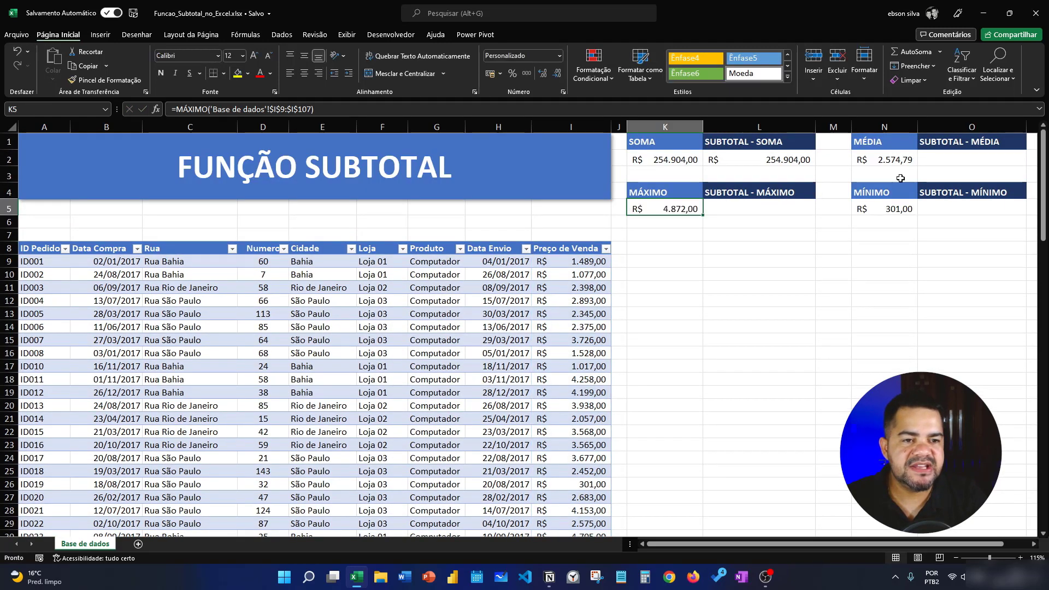
Enter =SUBTOTAL(4;I:I) in cell L5 to calculate the maximum of the Preço de Venda column
click(736, 207)
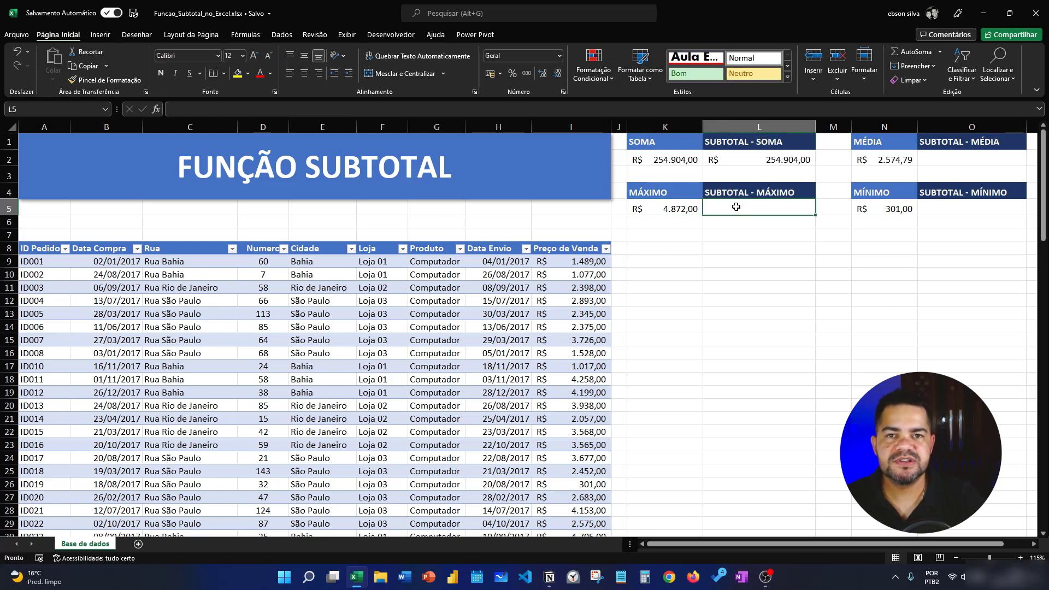
text(=)
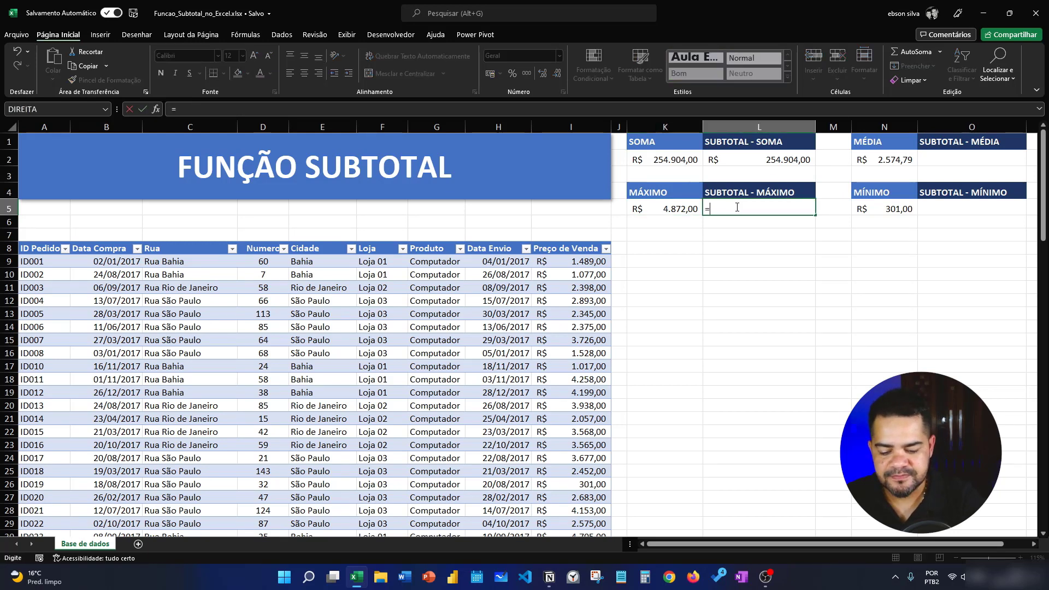
text(sub)
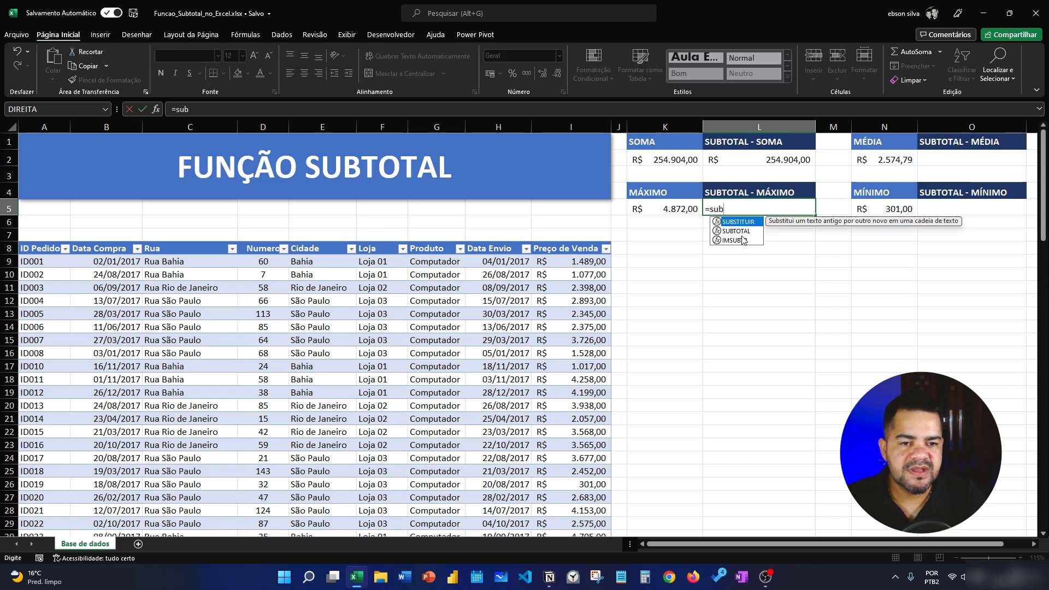
double_click(735, 230)
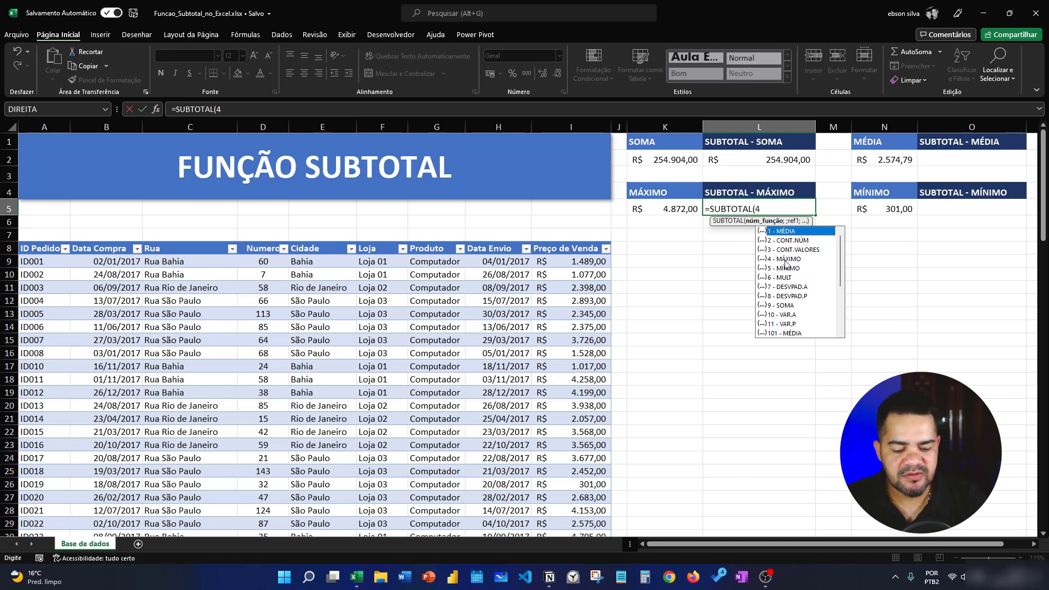
text(4;)
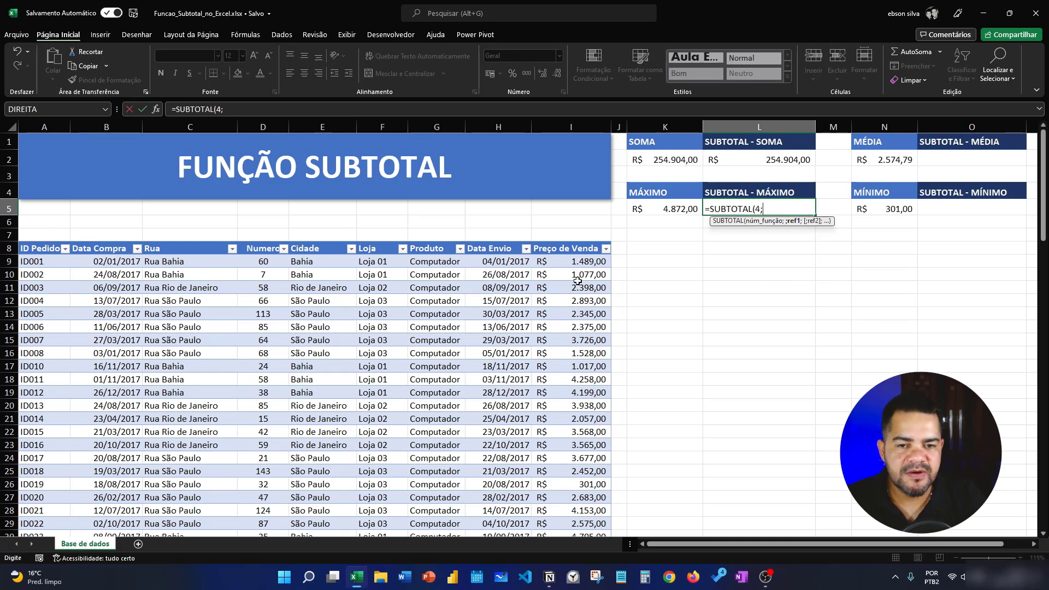
click(571, 125)
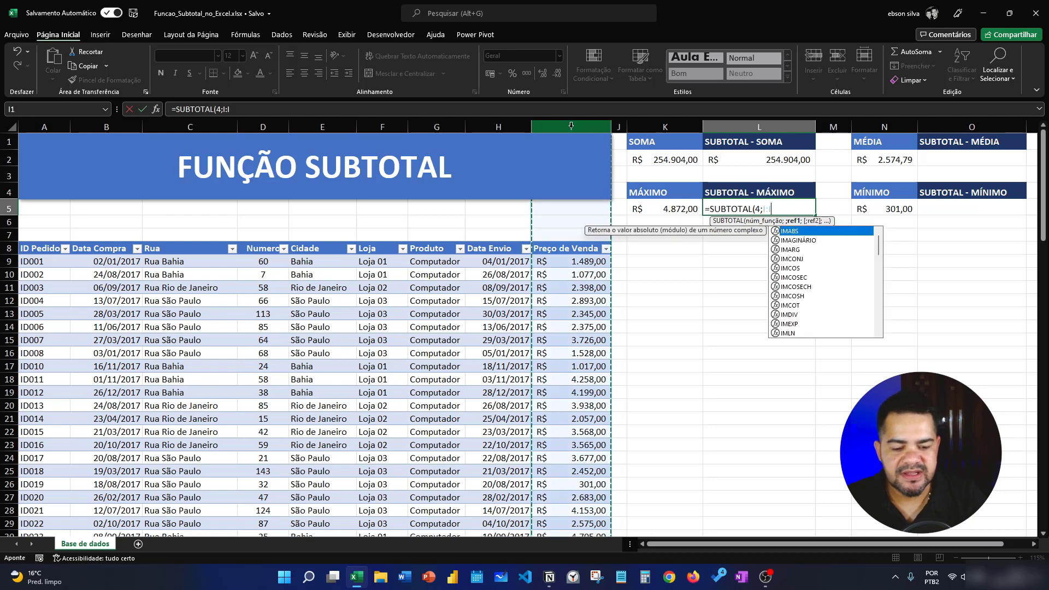
text())
key(Return)
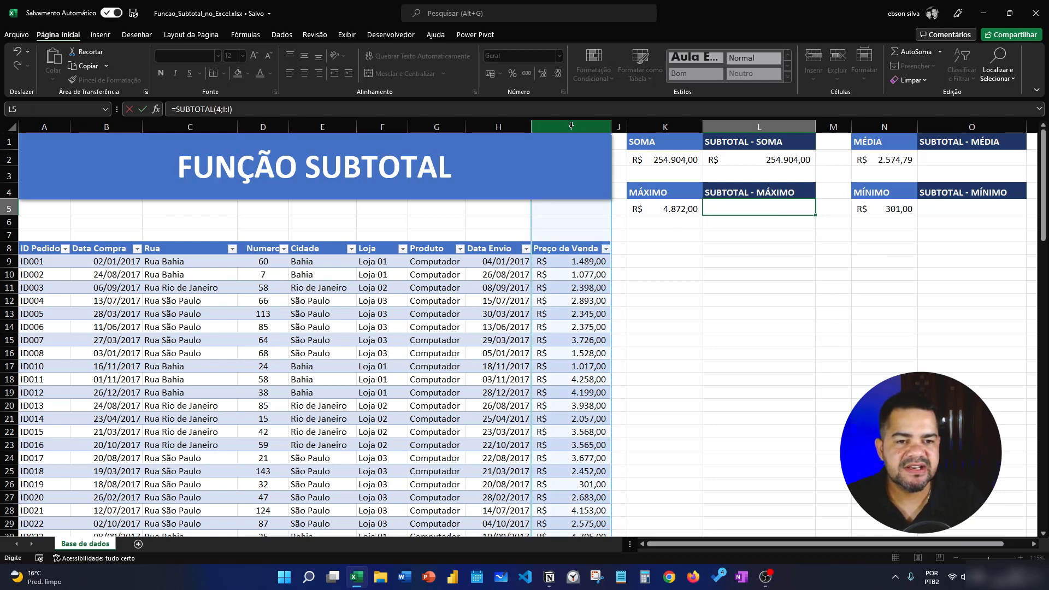
Compare L5 with the MÁXIMO formula in K5 and format L5 in the R$ accounting format
click(752, 206)
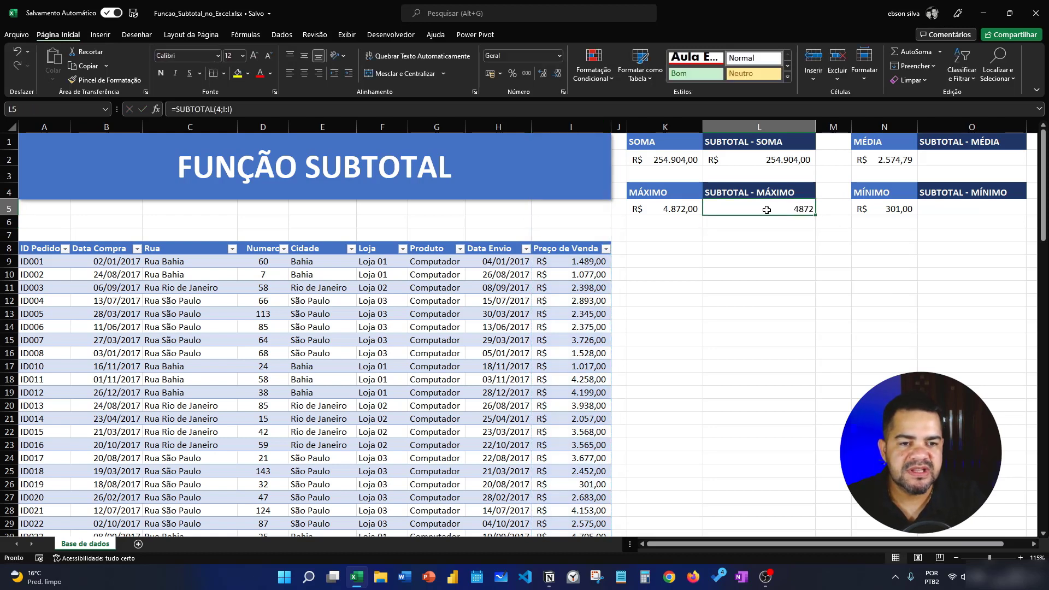
click(672, 210)
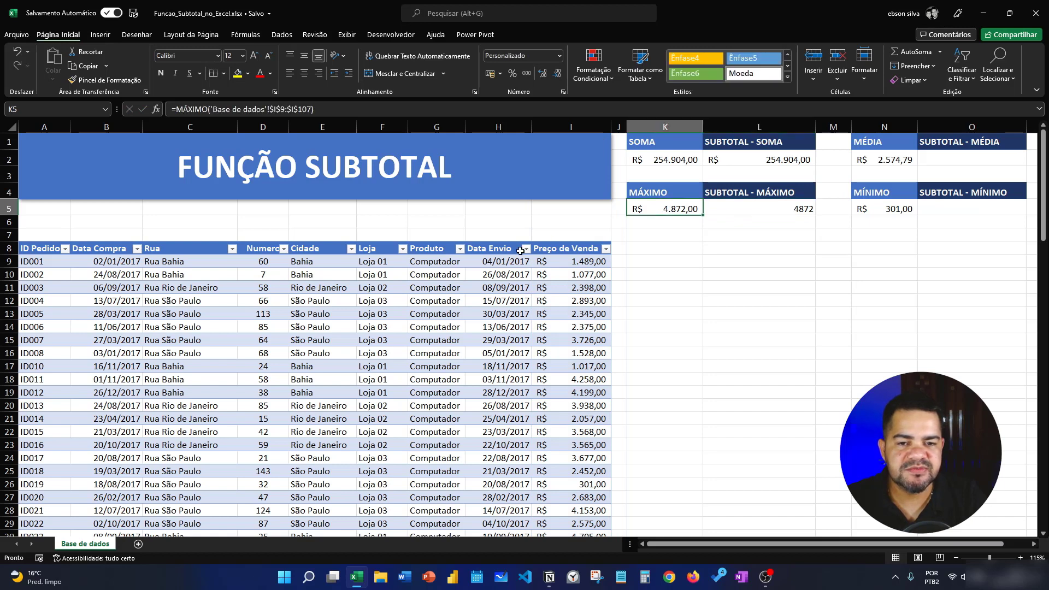
click(747, 208)
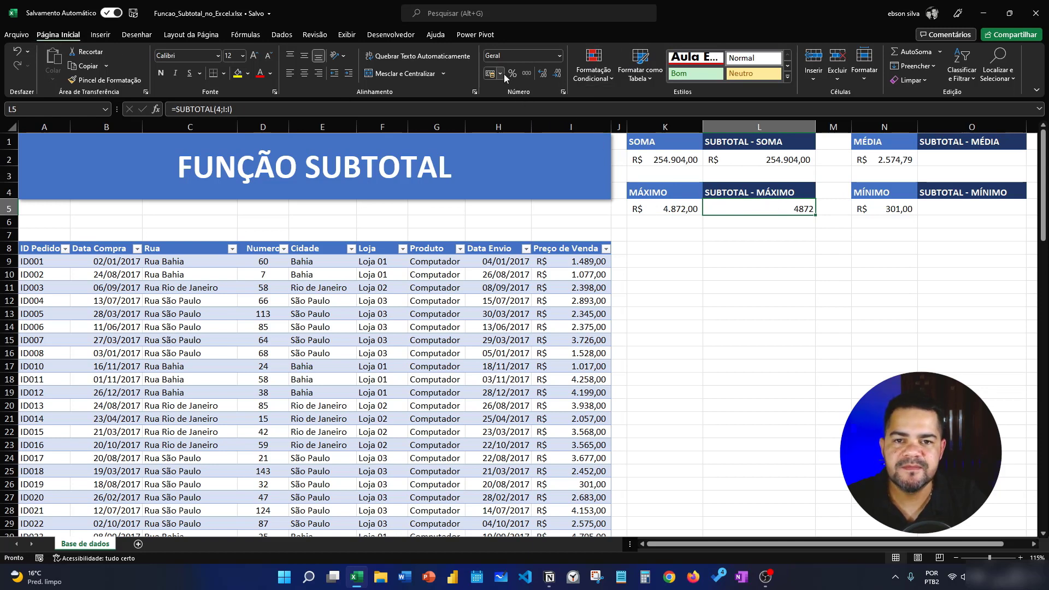
click(490, 74)
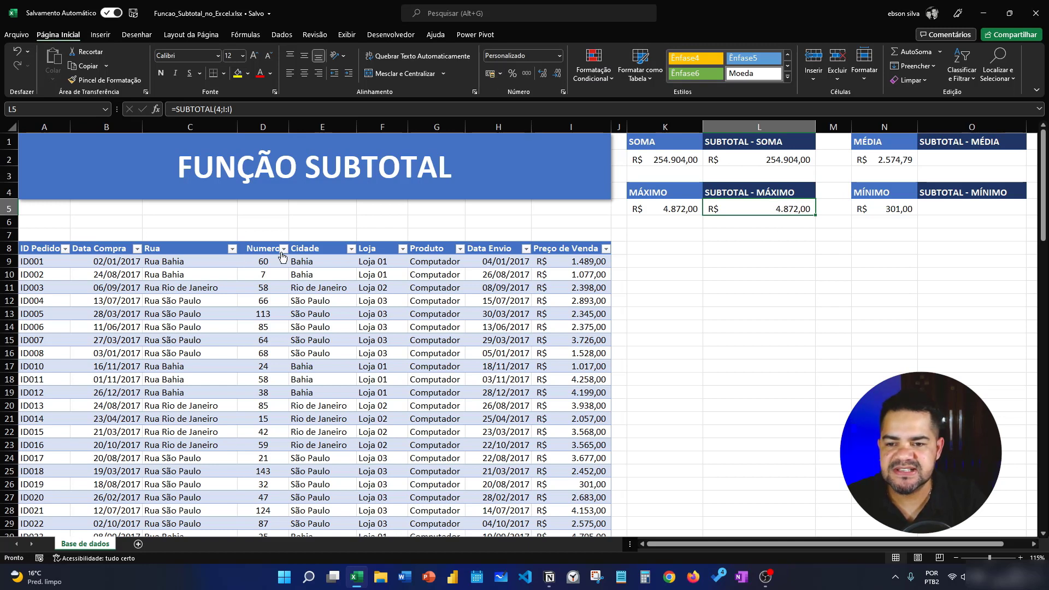
Filter the Rua column to show only Rua Bahia
click(232, 249)
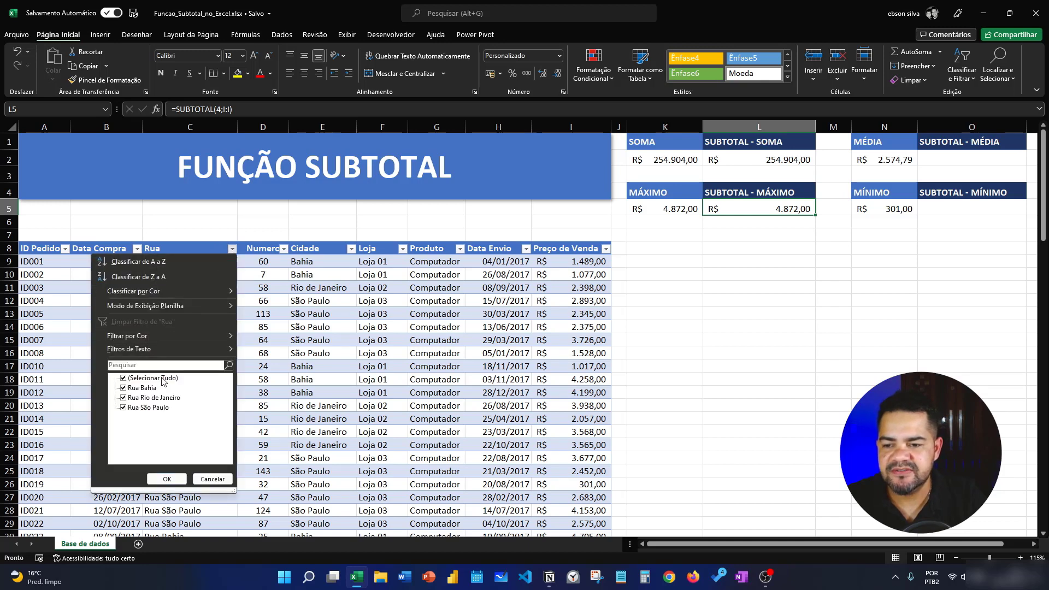
click(123, 378)
click(140, 388)
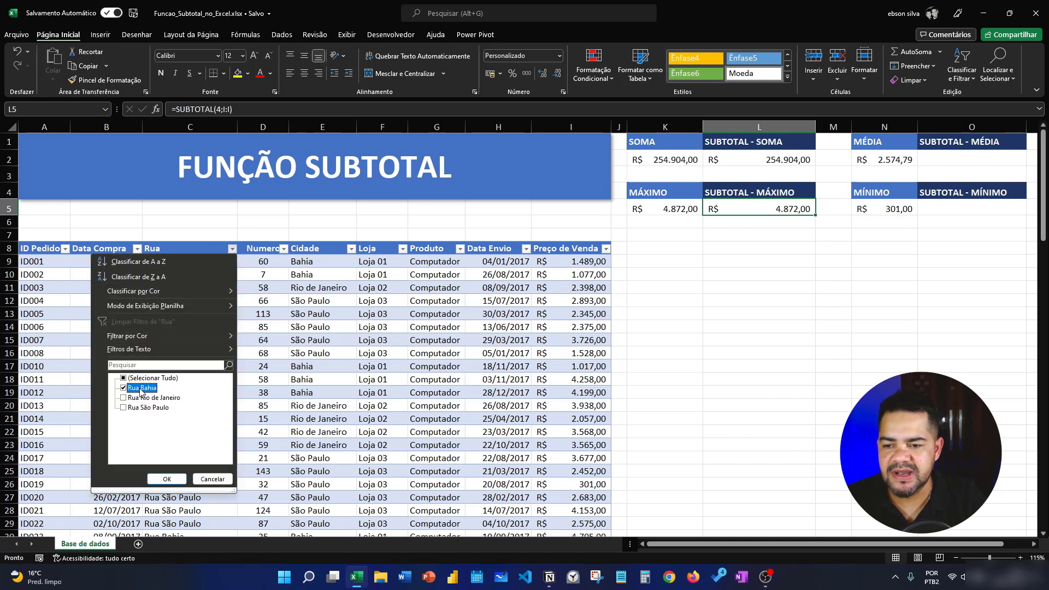
click(166, 479)
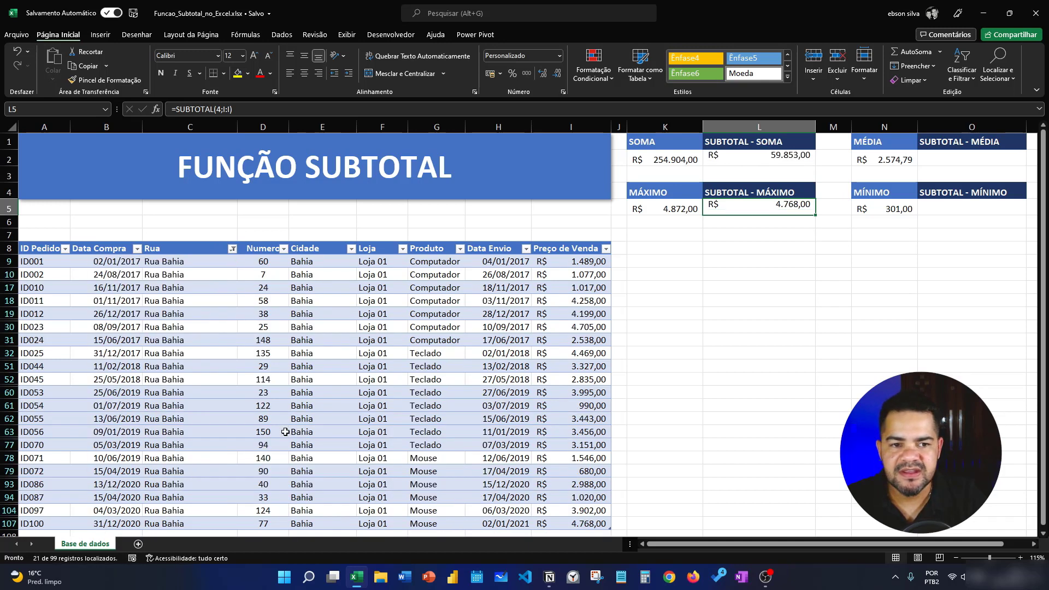
Compare the MÁXIMO and SUBTOTAL results in K5 and L5 with the highest visible Preço de Venda value
click(766, 232)
click(676, 209)
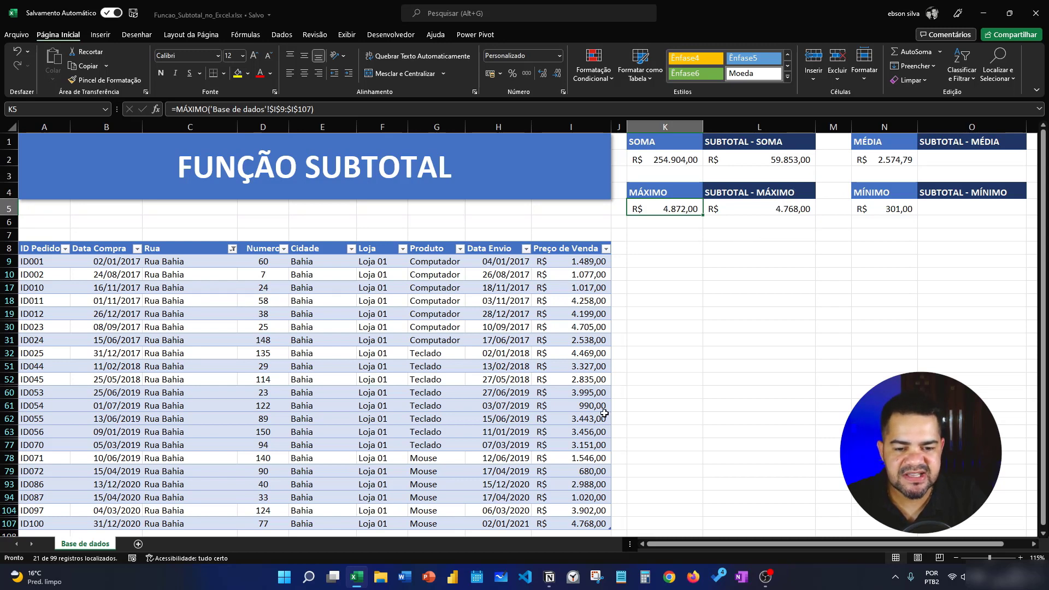
click(588, 524)
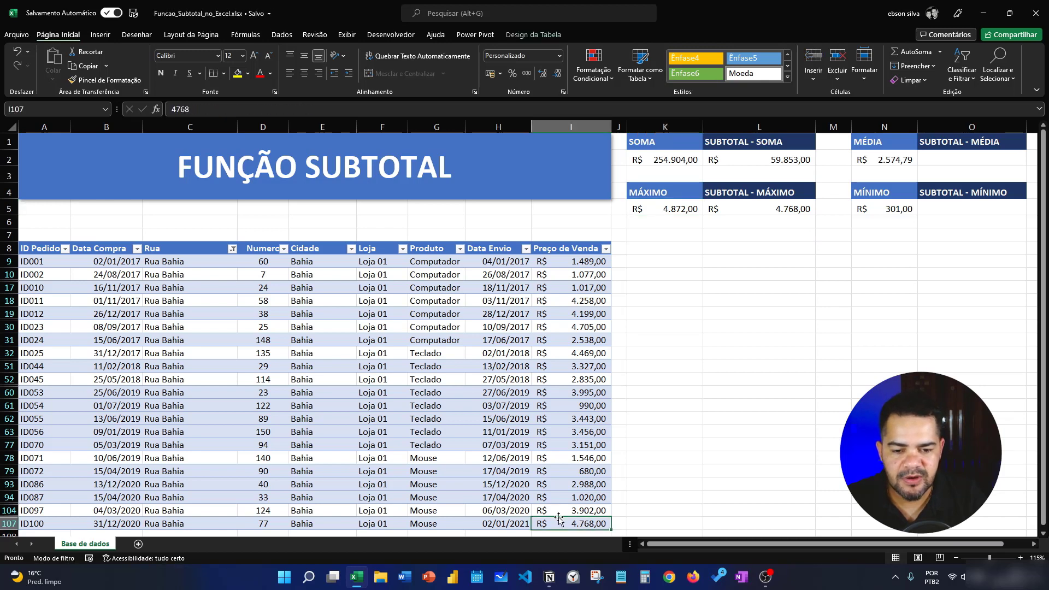
scroll(582, 491, down, 2)
scroll(581, 432, up, 2)
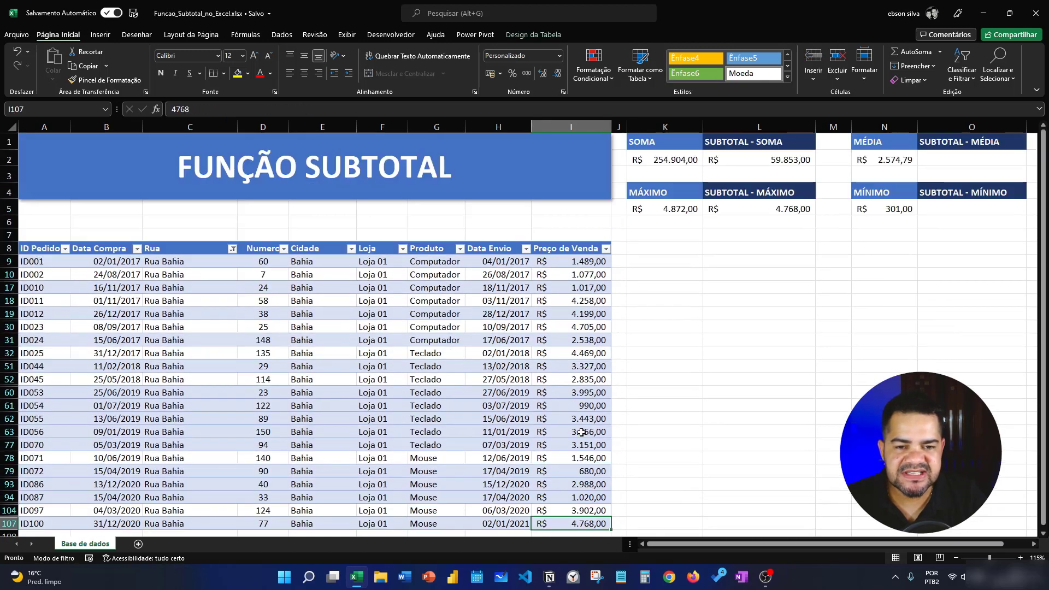
Reselect all streets in the Rua column filter
click(233, 249)
click(160, 378)
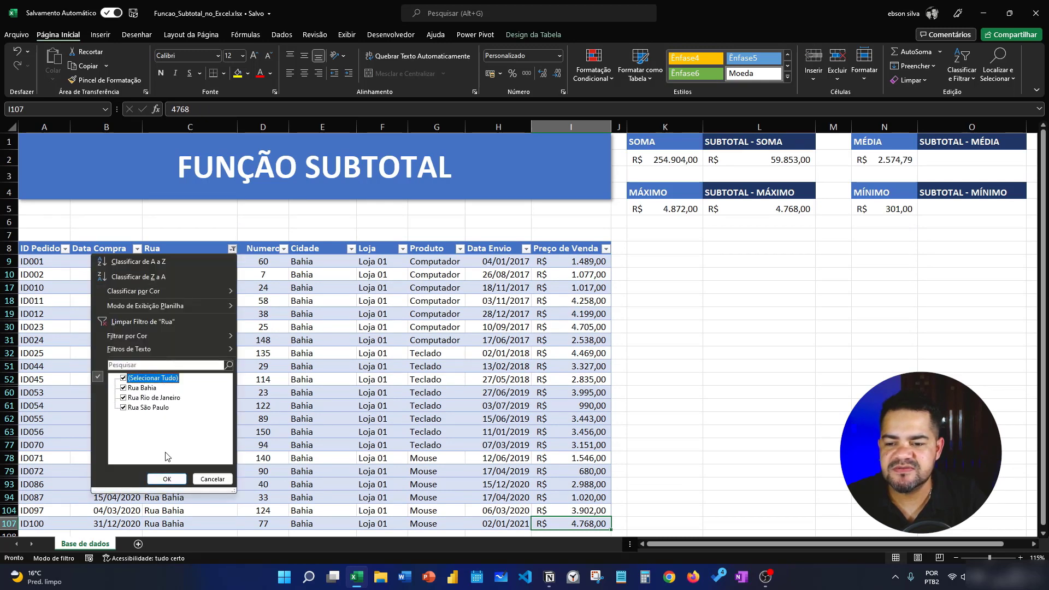
click(167, 479)
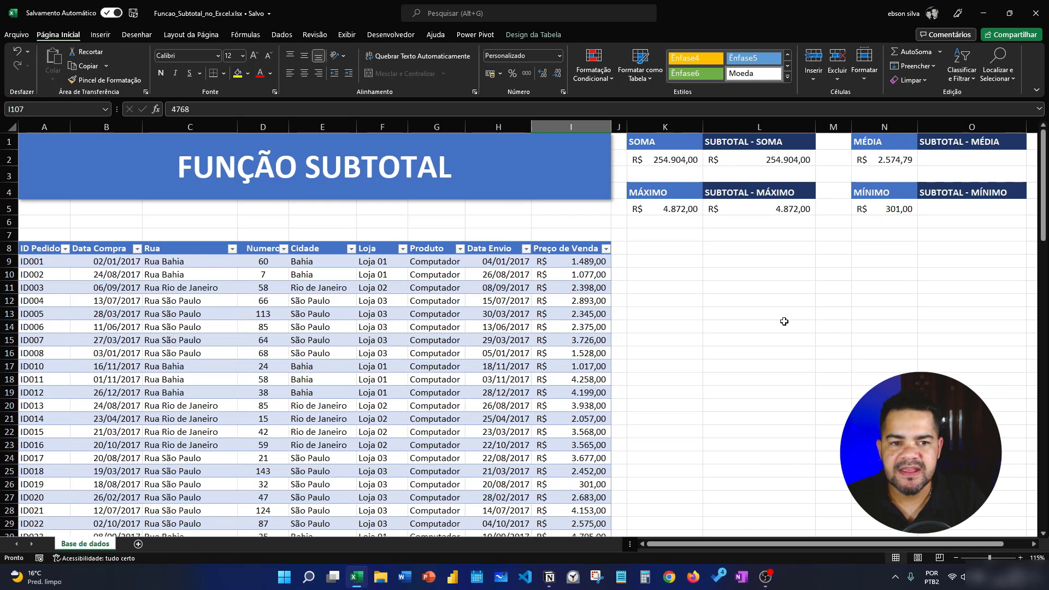
Enter =SUBTOTAL(1;I:I) in cell O2 for the average of Preço de Venda and apply the R$ accounting format
click(965, 156)
text(=sub)
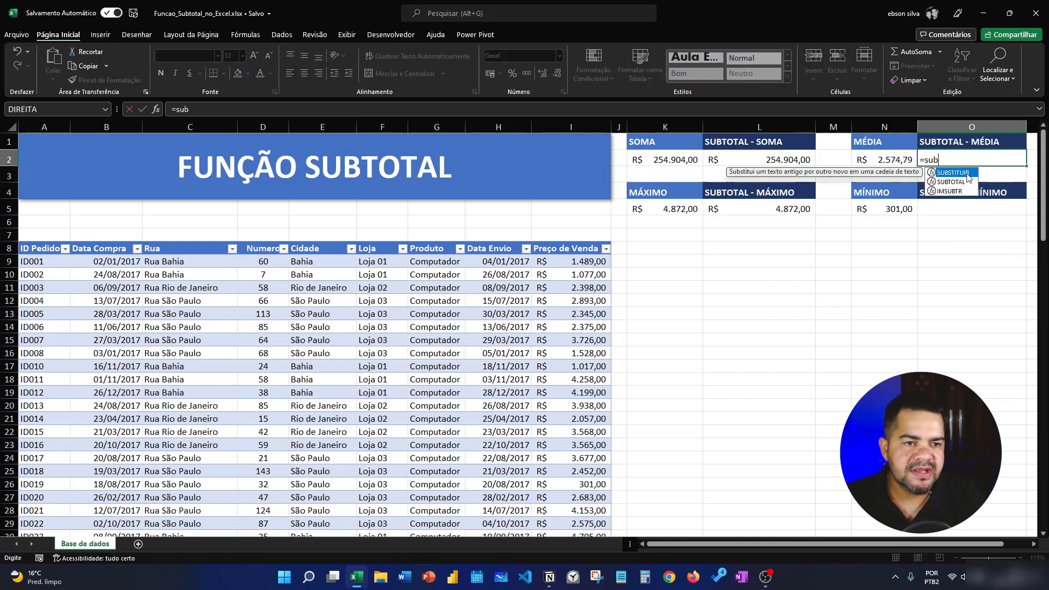
double_click(966, 182)
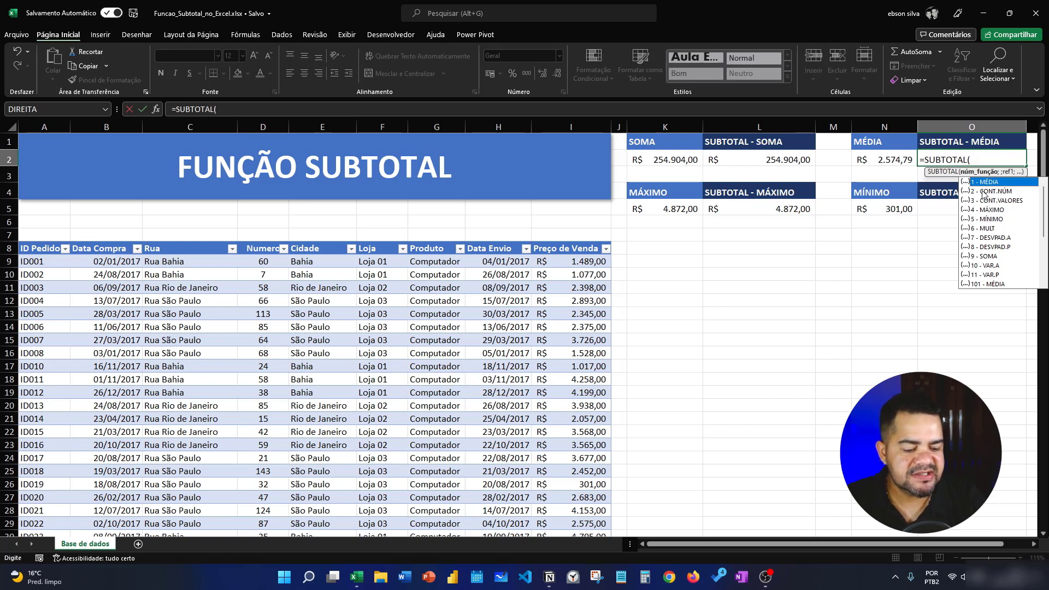
text(1;)
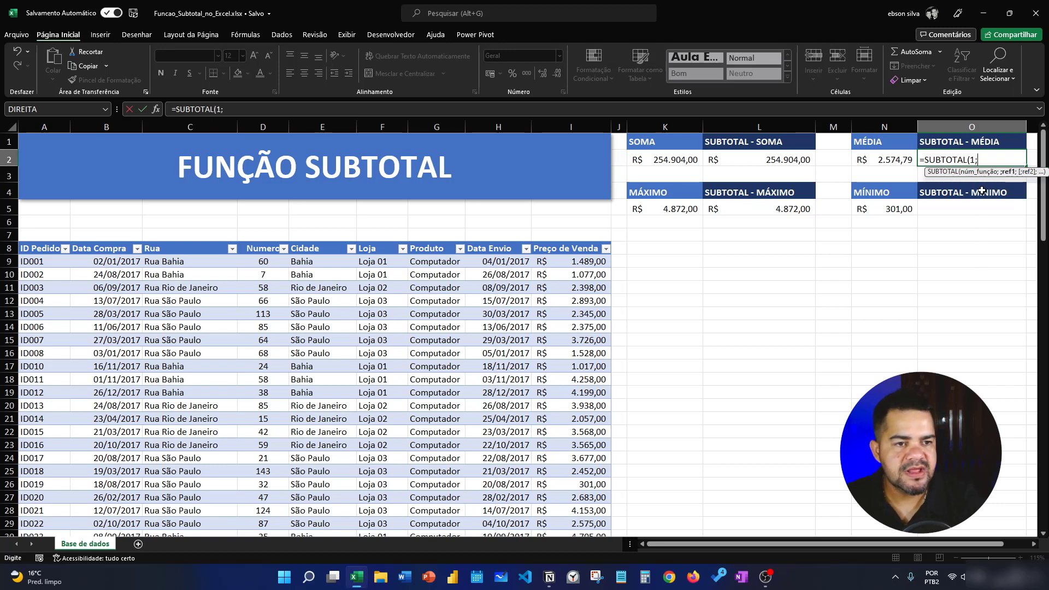
click(578, 127)
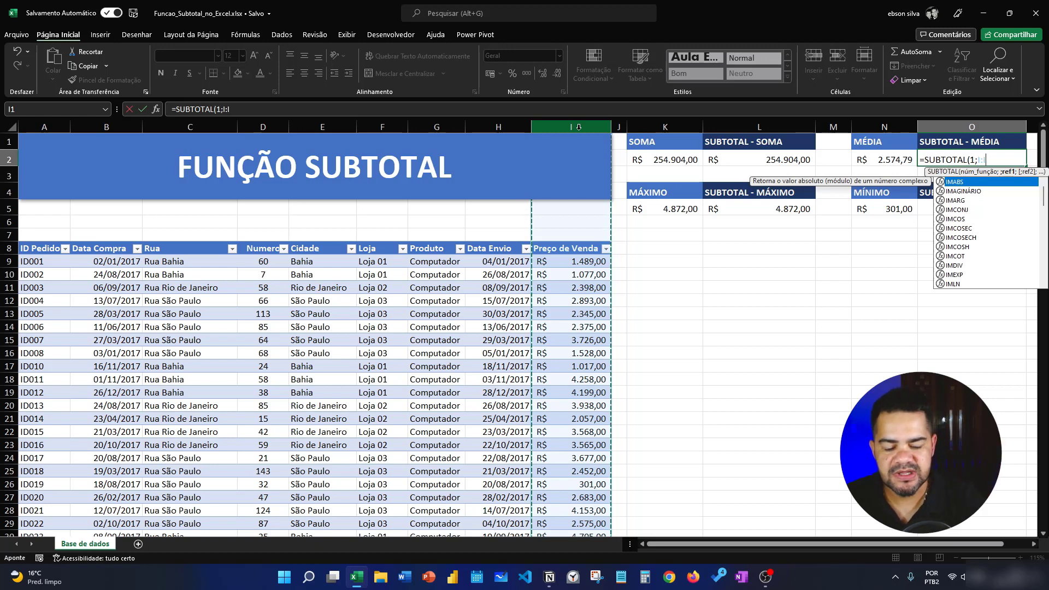
text())
key(Return)
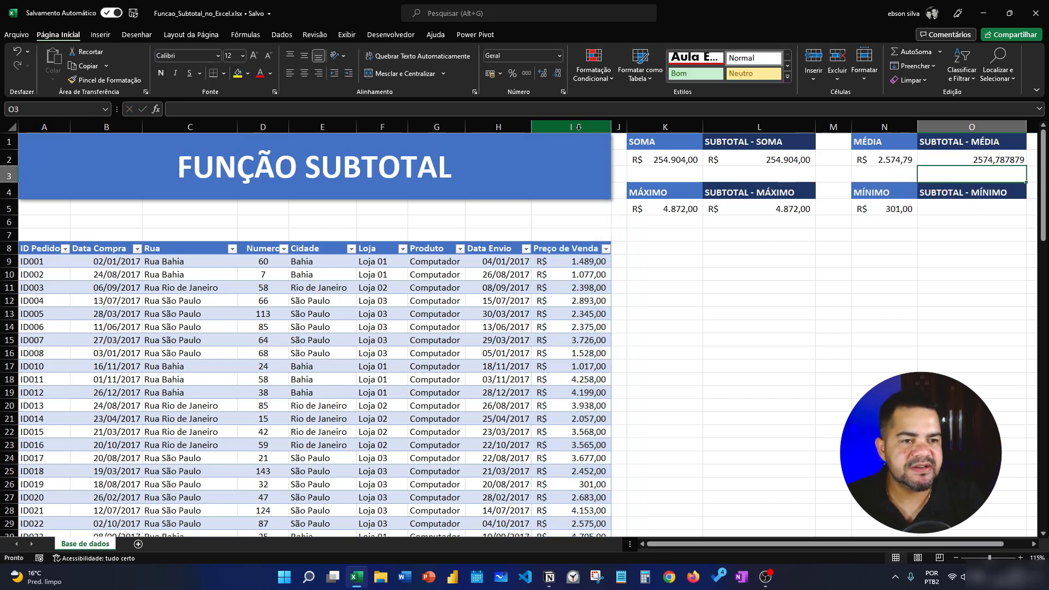
click(945, 158)
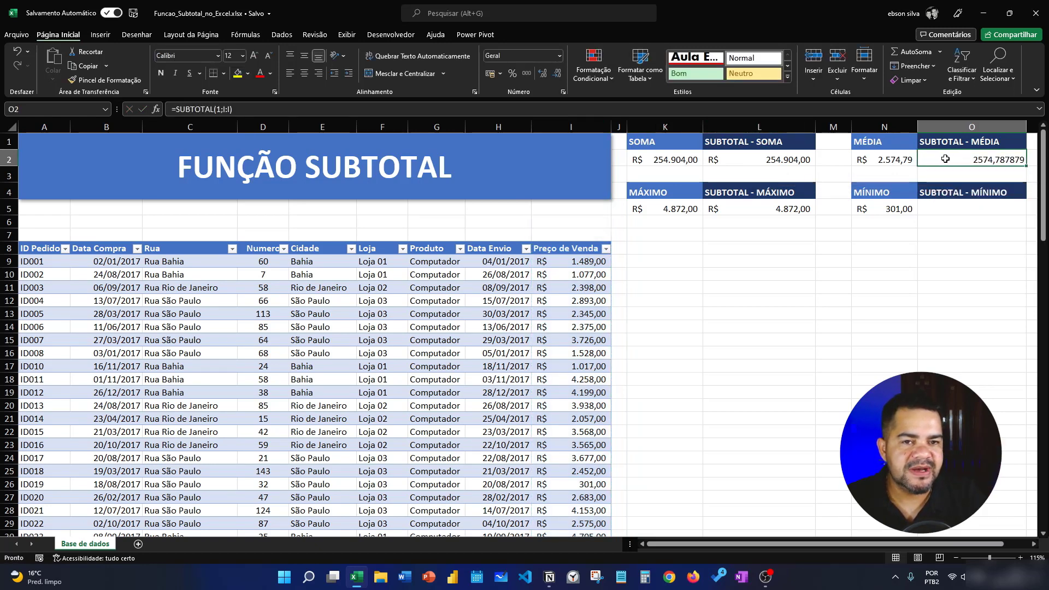
click(490, 74)
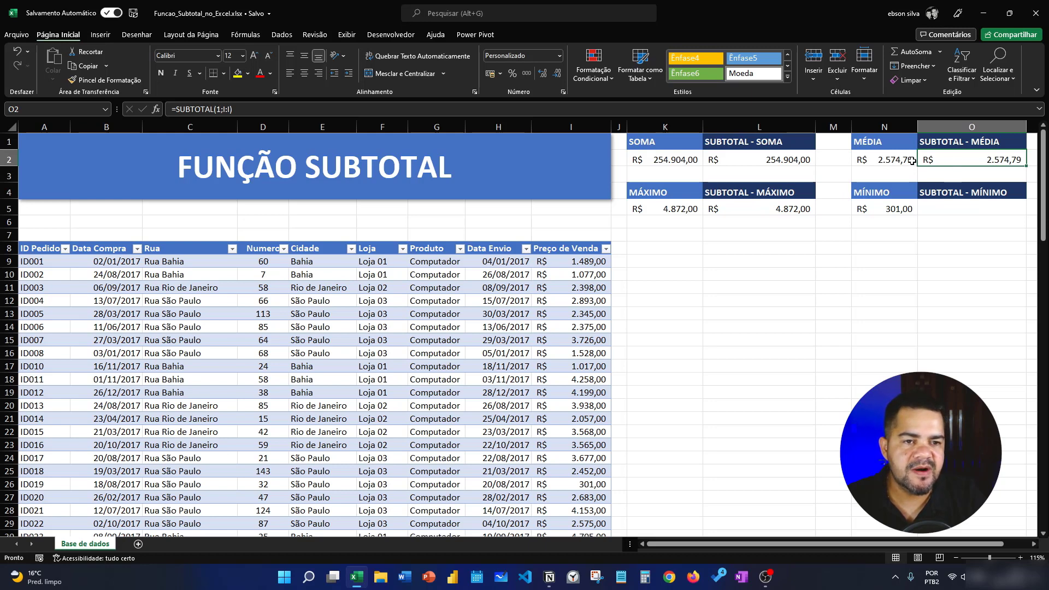
Enter =SUBTOTAL(5;I:I) in cell O5 to calculate the minimum of the Preço de Venda column
click(933, 206)
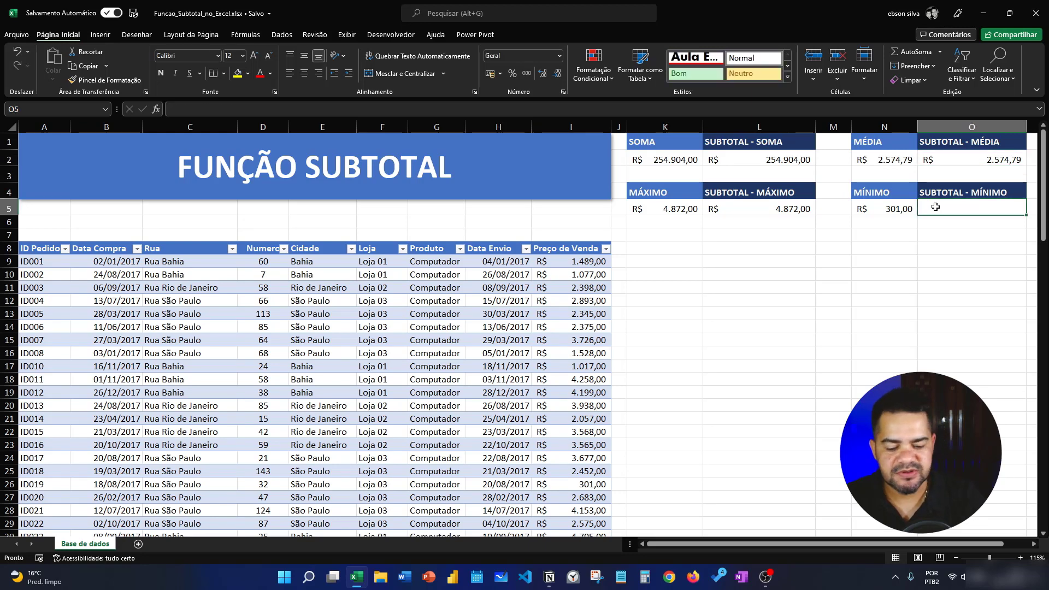
text(=subt)
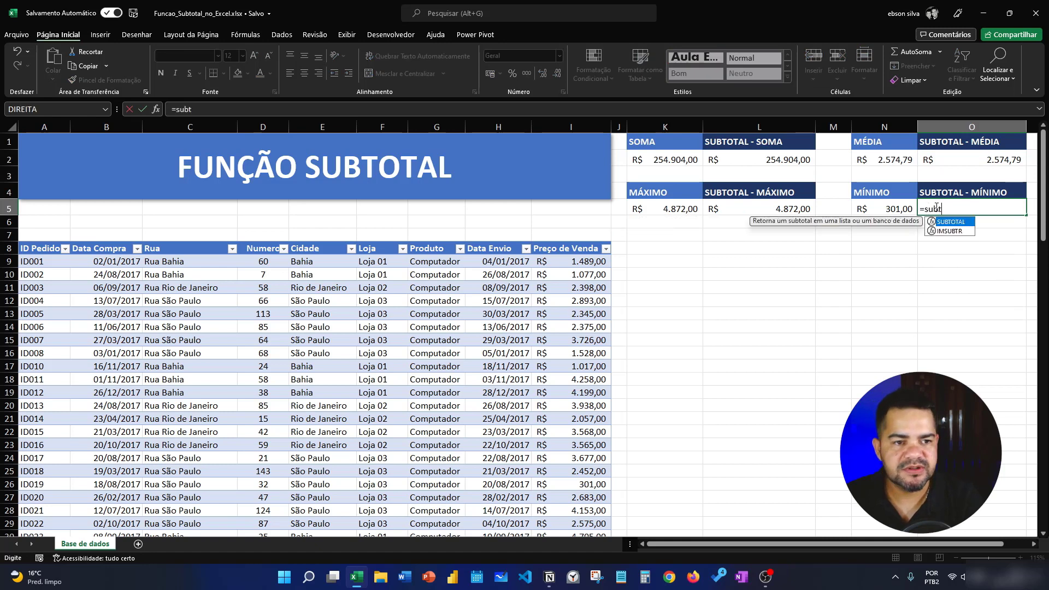
key(Tab)
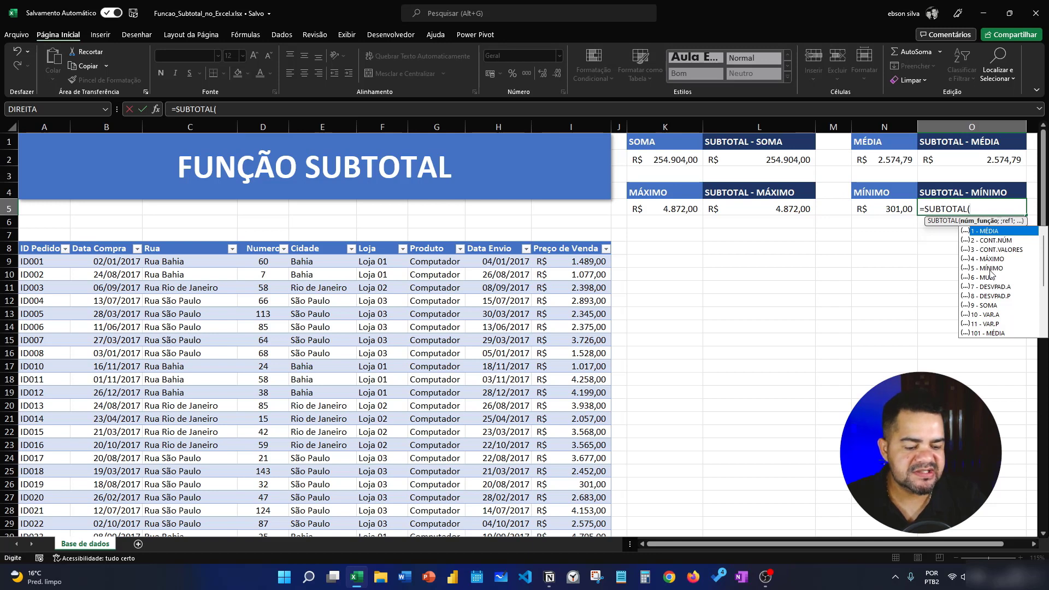
text(5;)
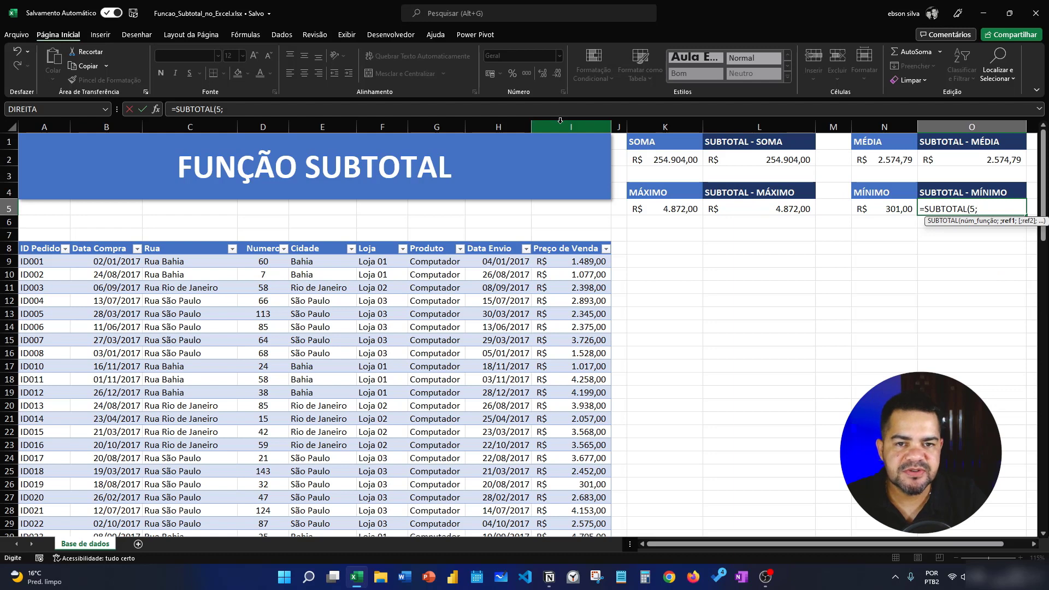
click(560, 125)
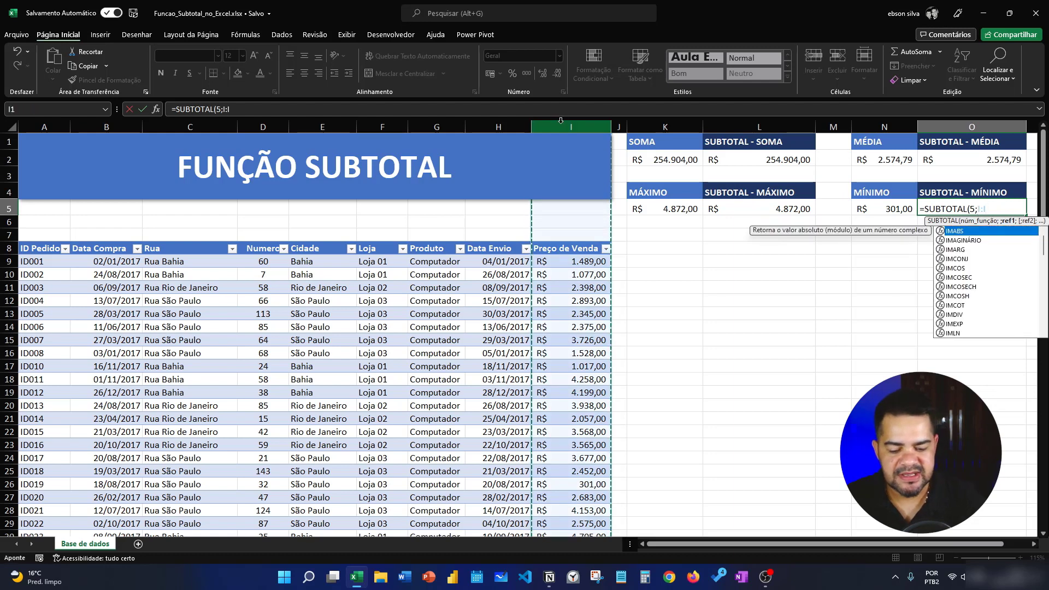
text())
key(Return)
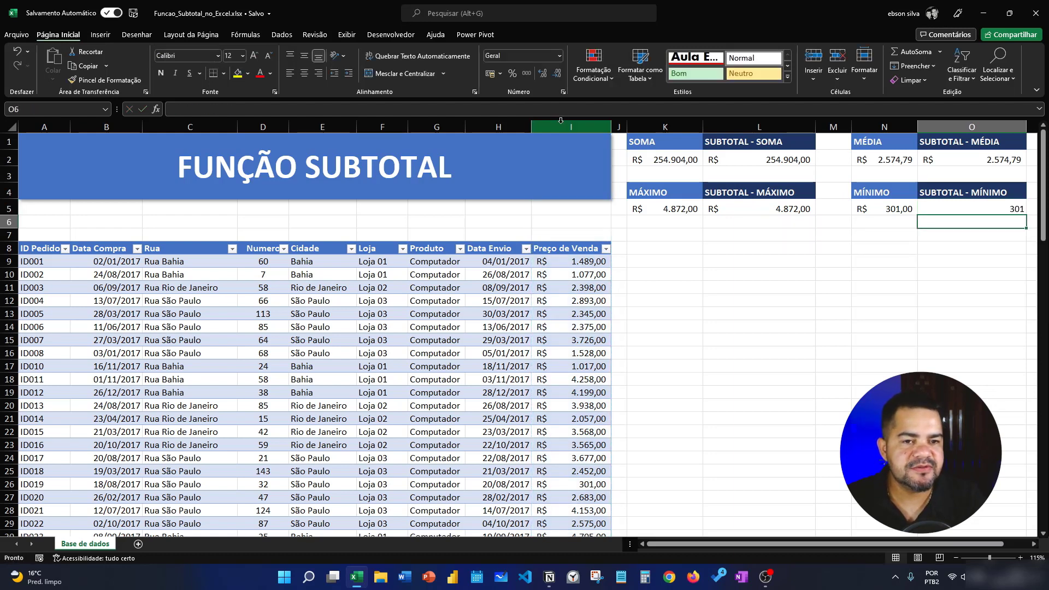
Filter the table's Loja column to show only Loja 01
click(763, 233)
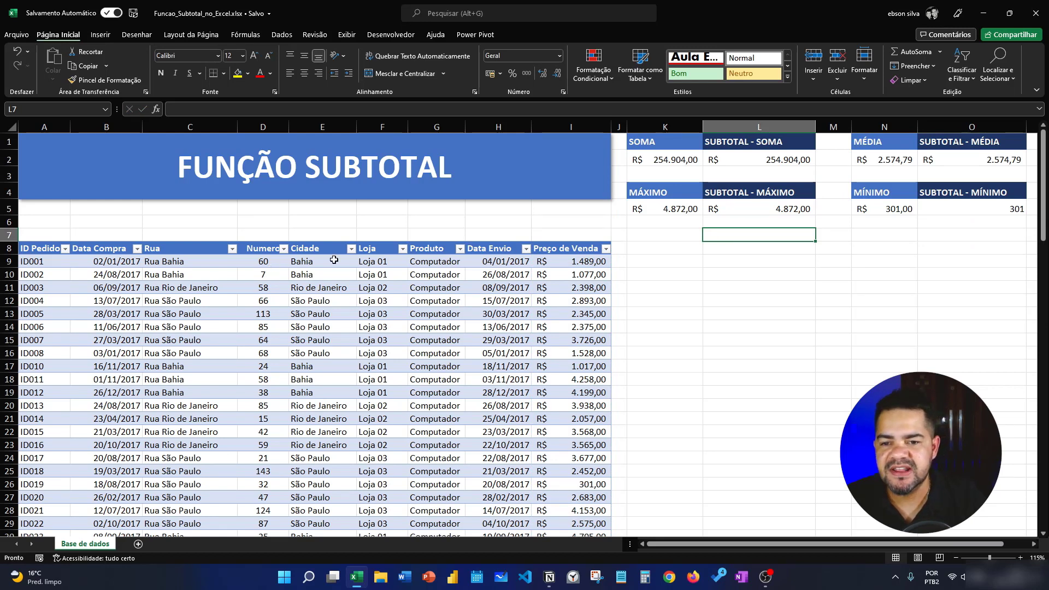
click(403, 250)
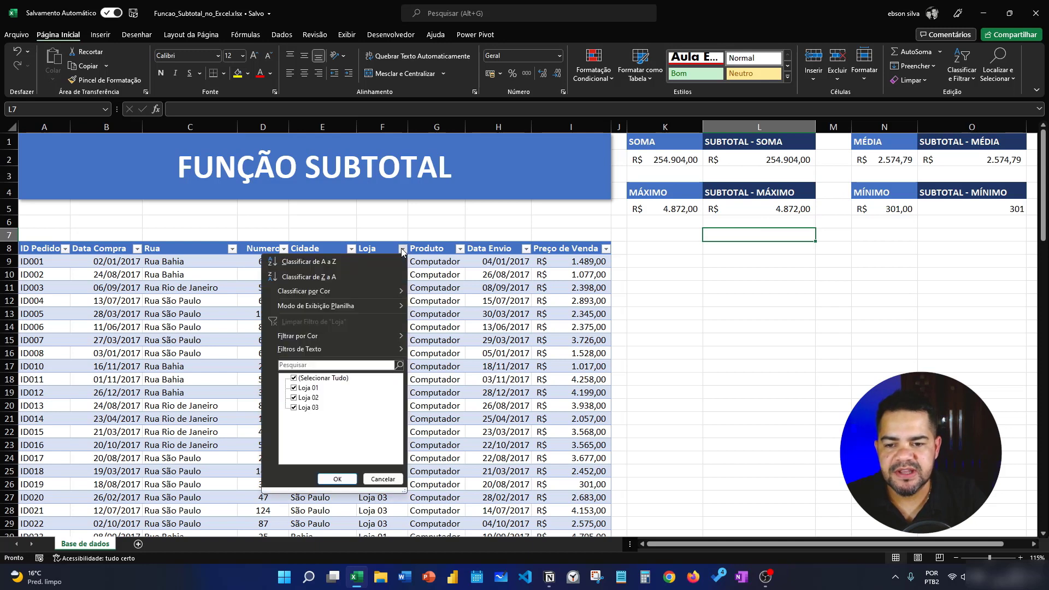
click(313, 379)
click(311, 389)
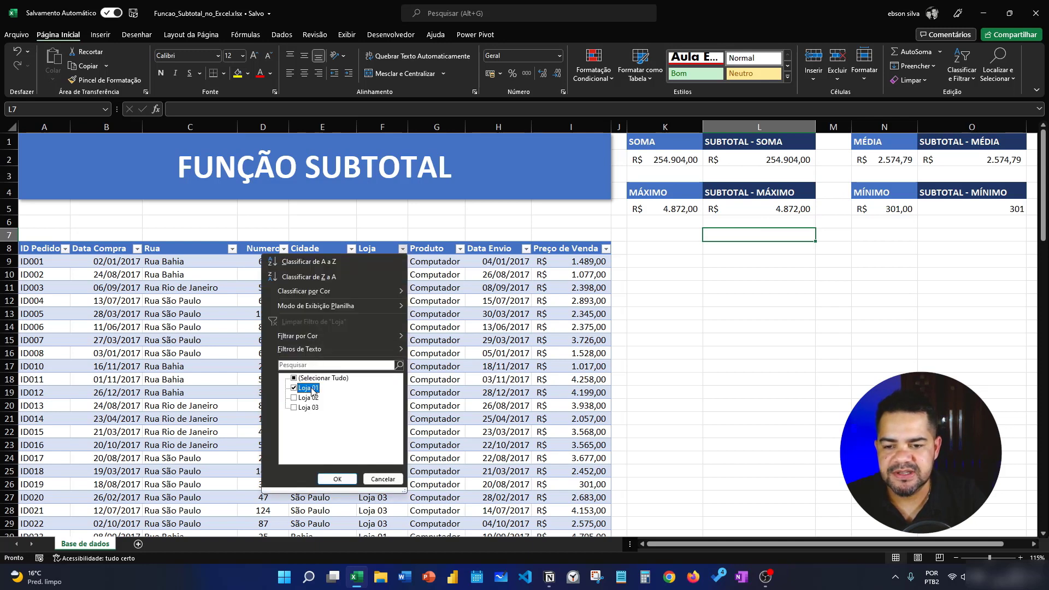
click(337, 479)
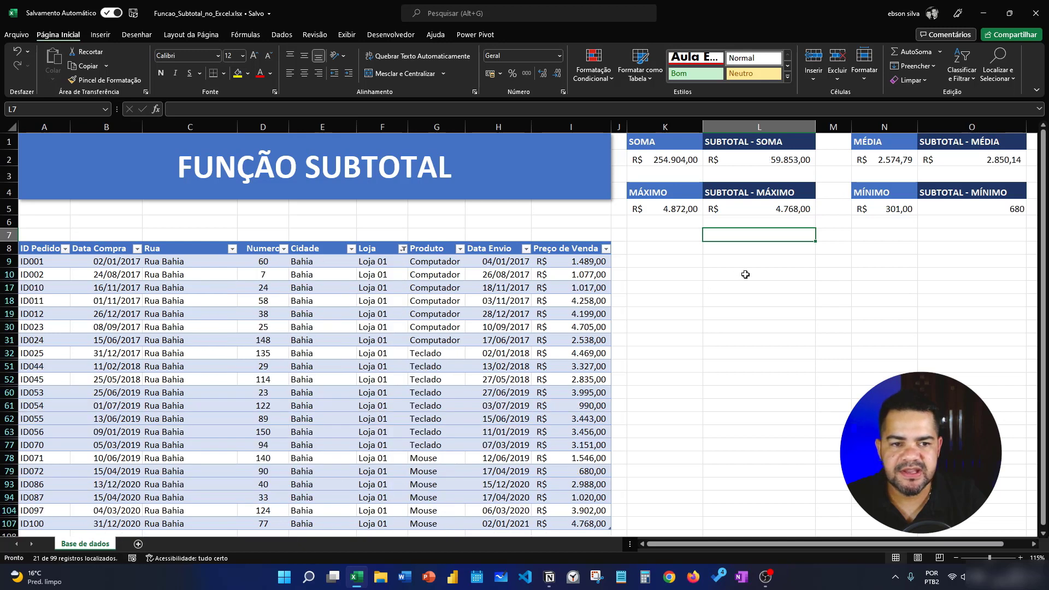
Apply the R$ accounting format to the SUBTOTAL - MÍNIMO result in cell O5
click(870, 247)
click(998, 209)
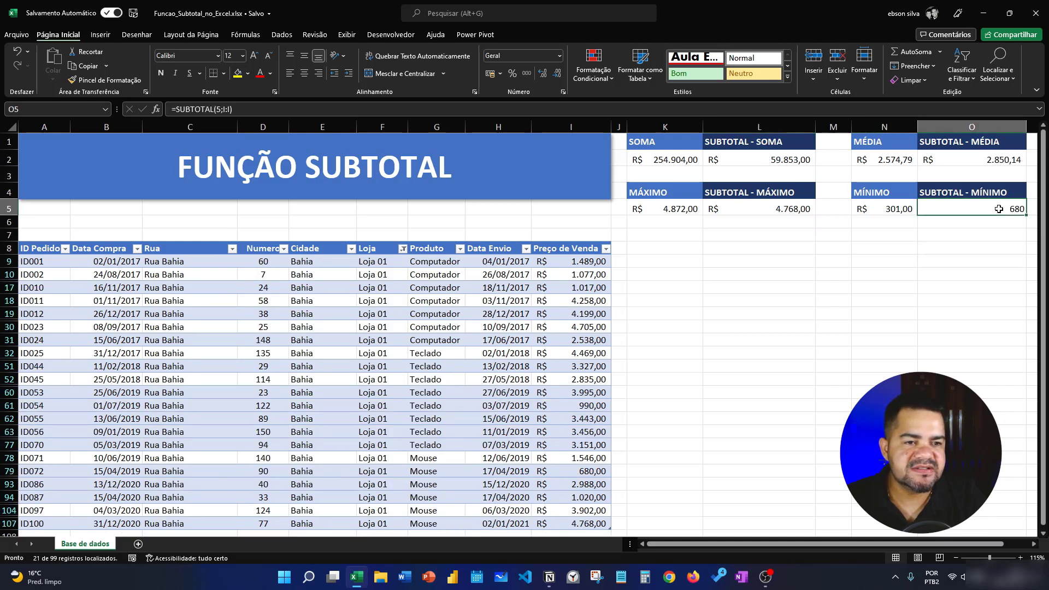
click(490, 73)
click(991, 252)
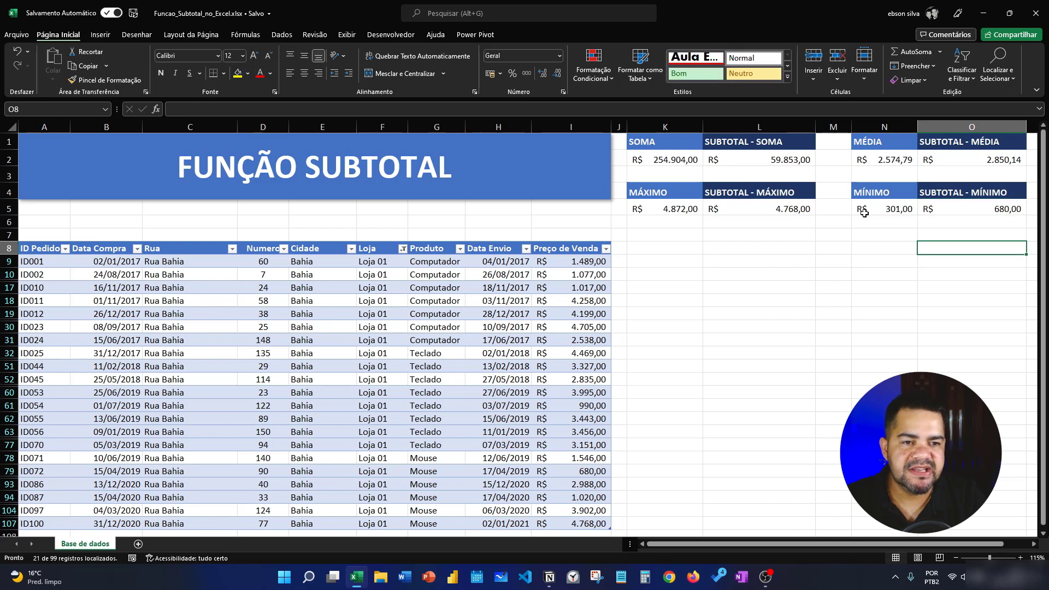
Compare the regular MÍNIMO, MÉDIA, MÁXIMO and SOMA formulas with the SUBTOTAL formulas in L2 and L5 under the Loja filter
click(887, 210)
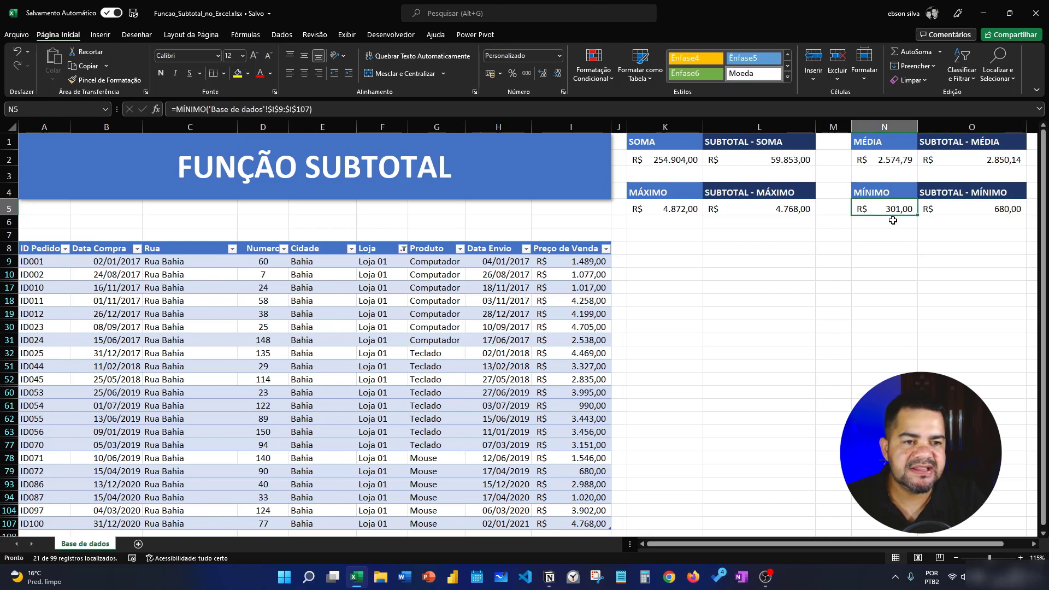
click(886, 161)
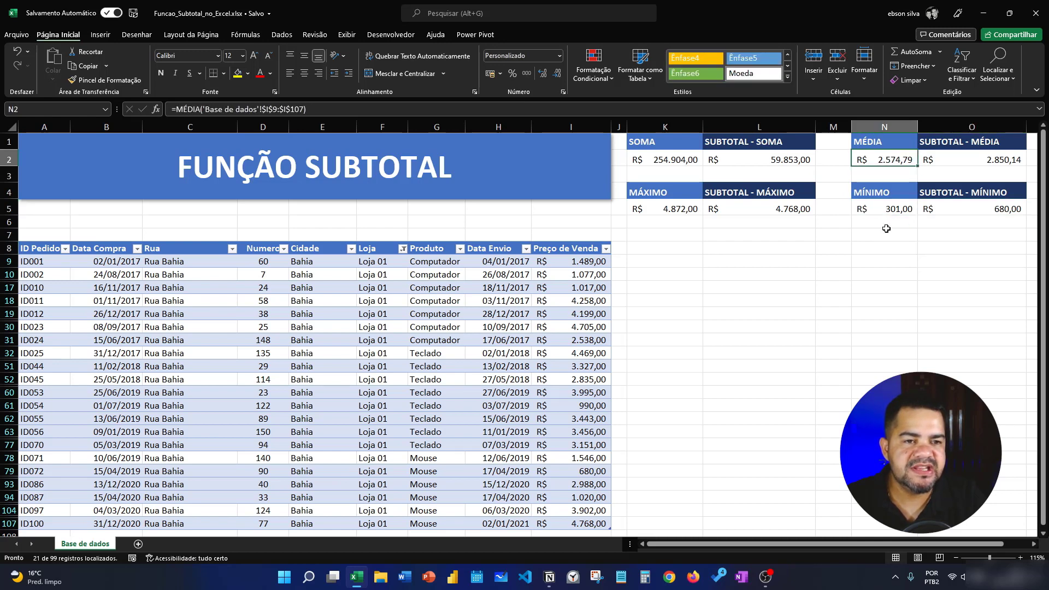
click(673, 212)
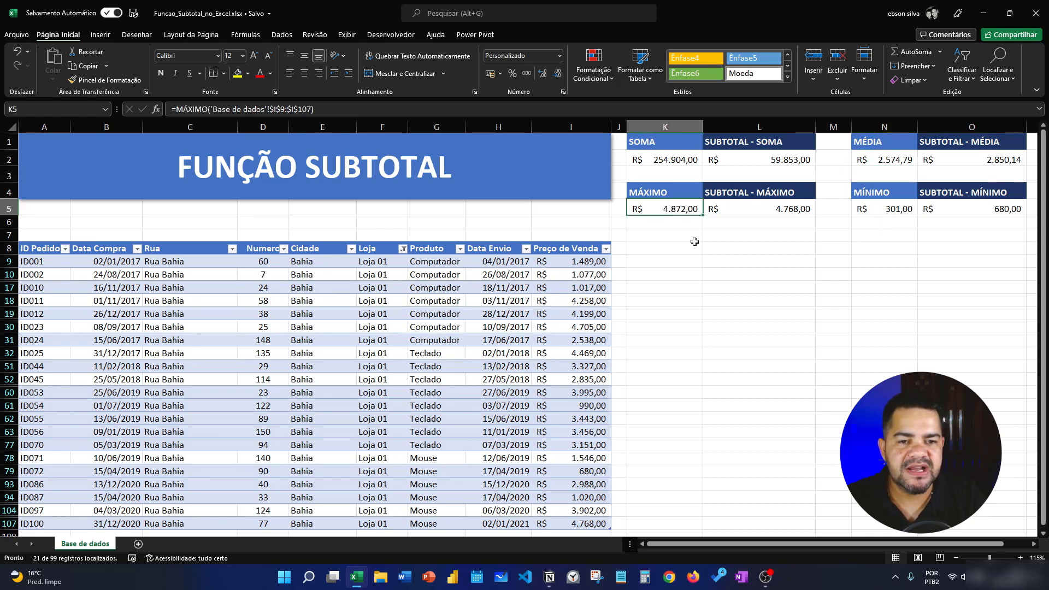
click(679, 155)
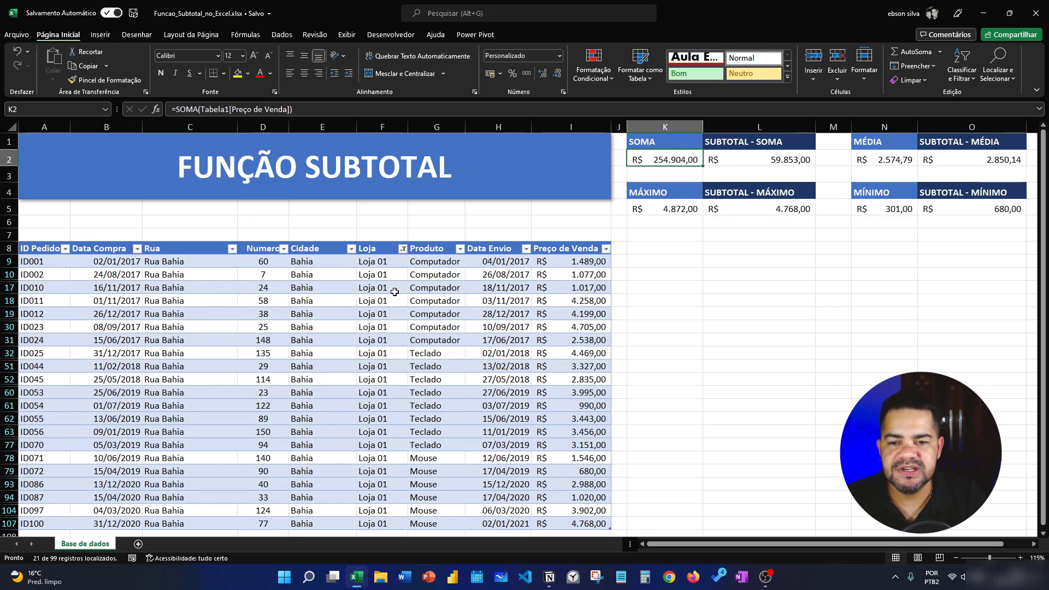
click(798, 160)
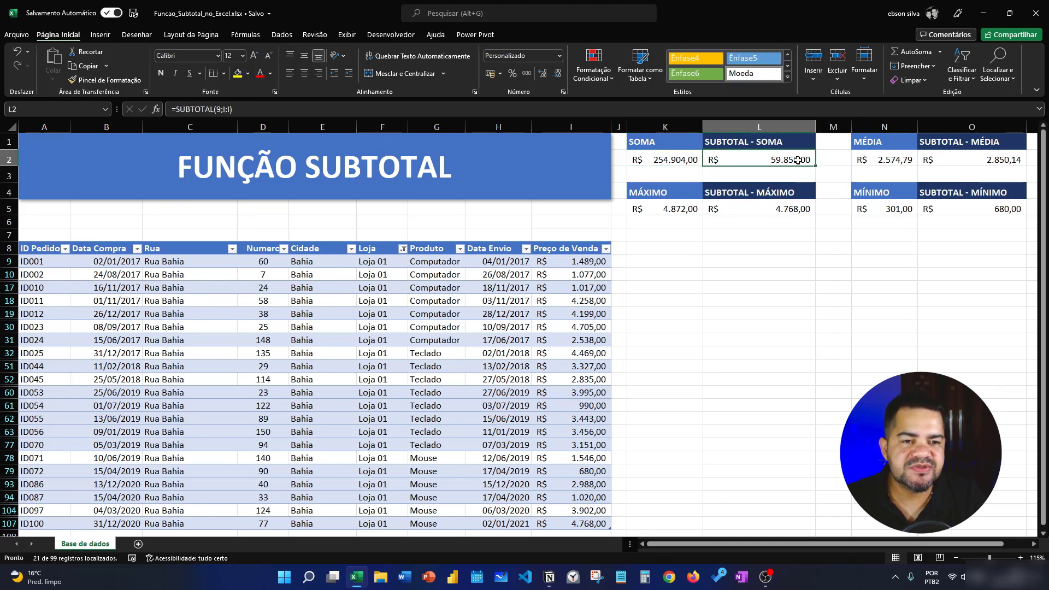
click(794, 210)
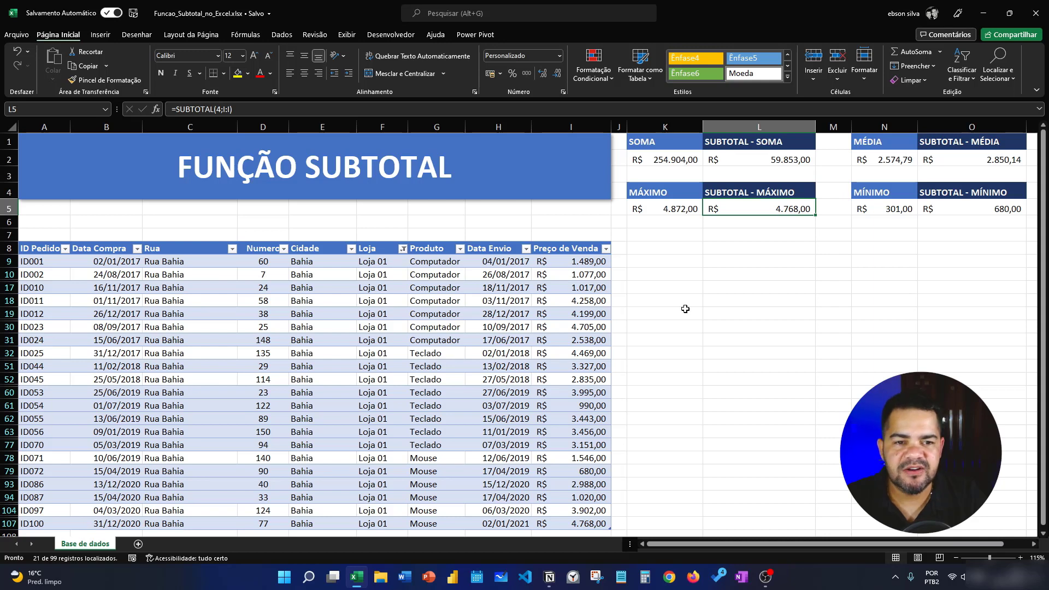
Reselect all stores in the Loja column filter
click(402, 249)
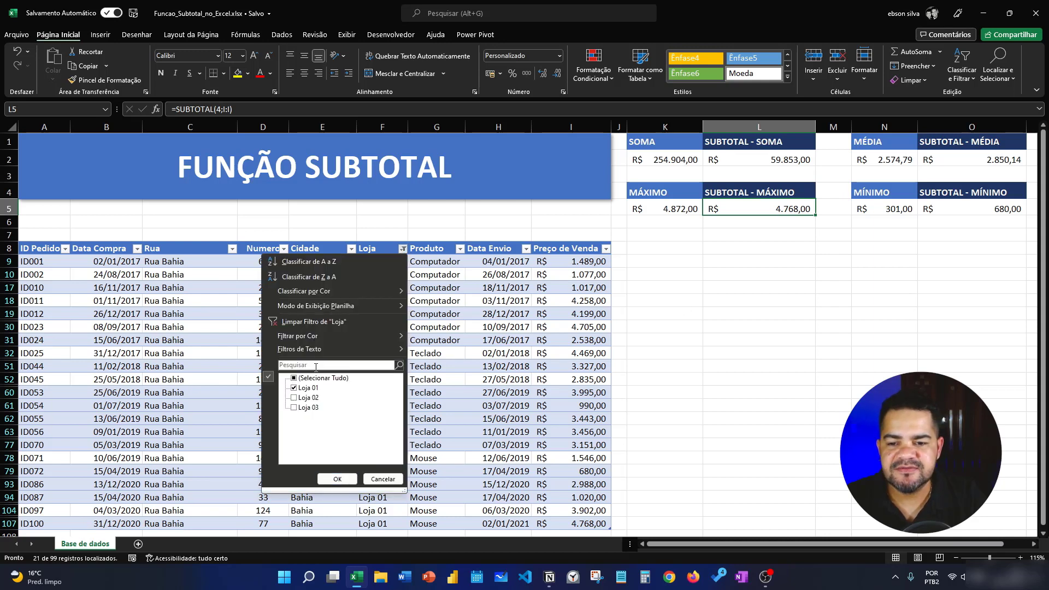
click(328, 381)
click(337, 478)
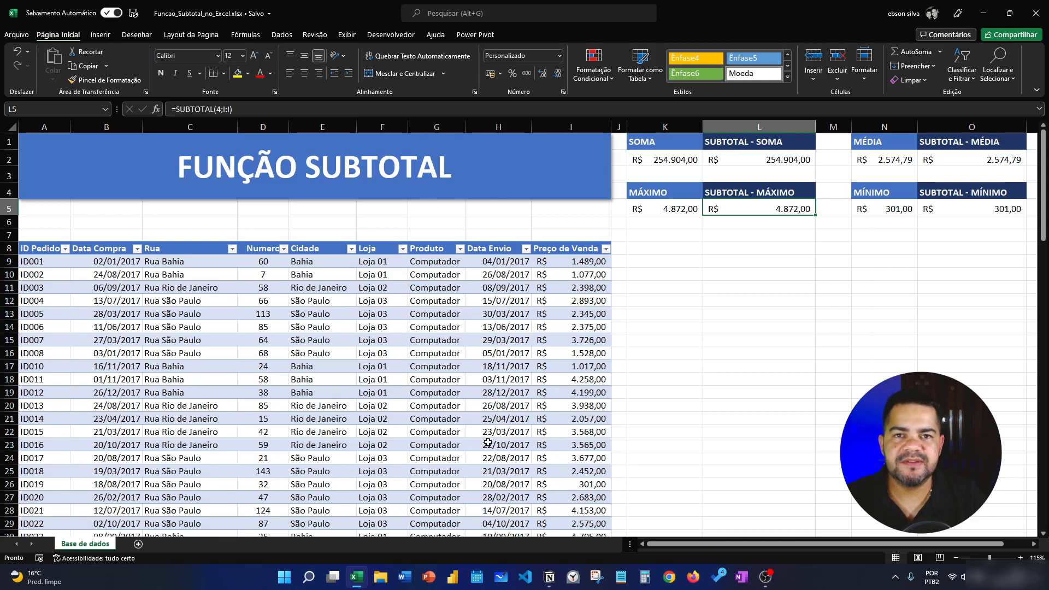